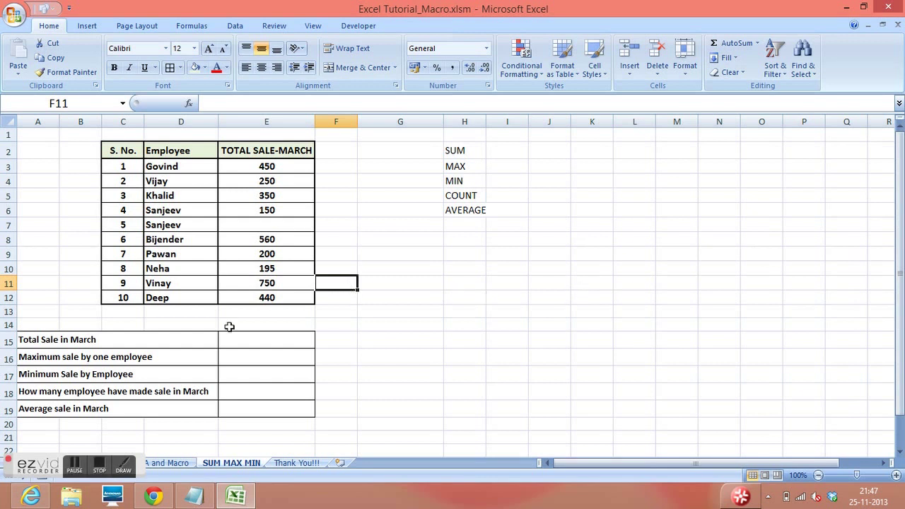
Step: Highlight the summary labels and the five function names, widening column H to fit AVERAGE
{"action": "left_click_drag", "start_coordinate": [182, 343], "coordinate": [182, 409]}
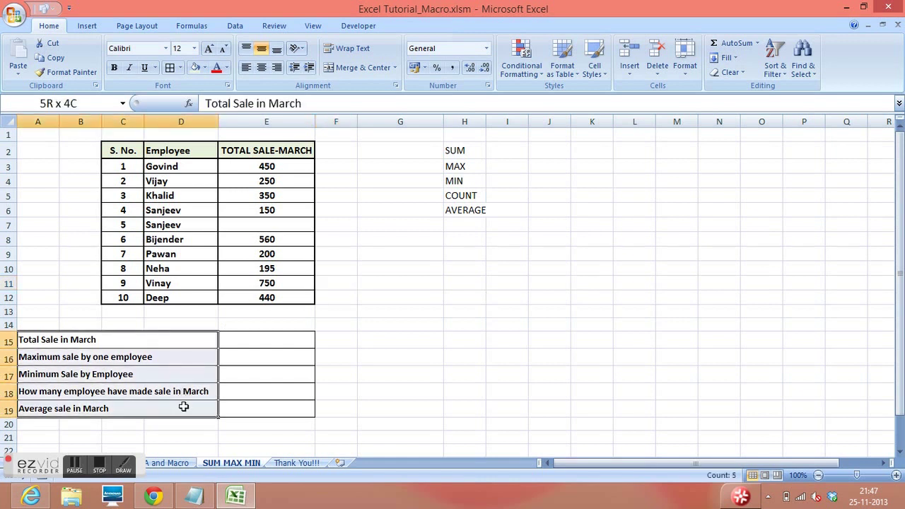
{"action": "left_click", "coordinate": [473, 305]}
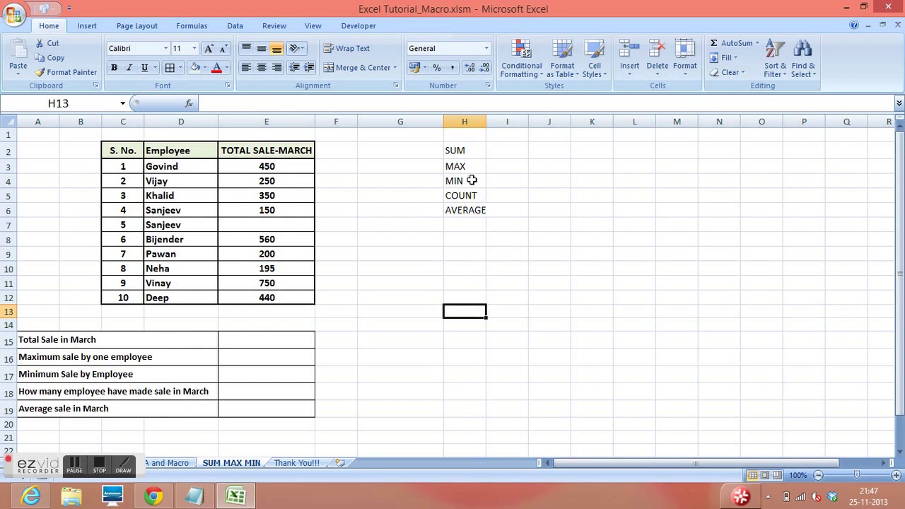
{"action": "left_click", "coordinate": [469, 154]}
{"action": "left_click", "coordinate": [473, 170]}
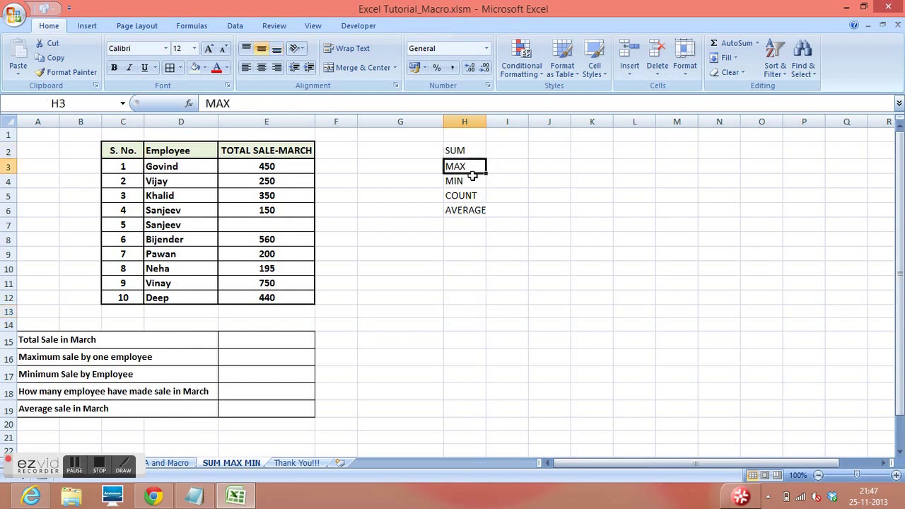
{"action": "left_click", "coordinate": [471, 198]}
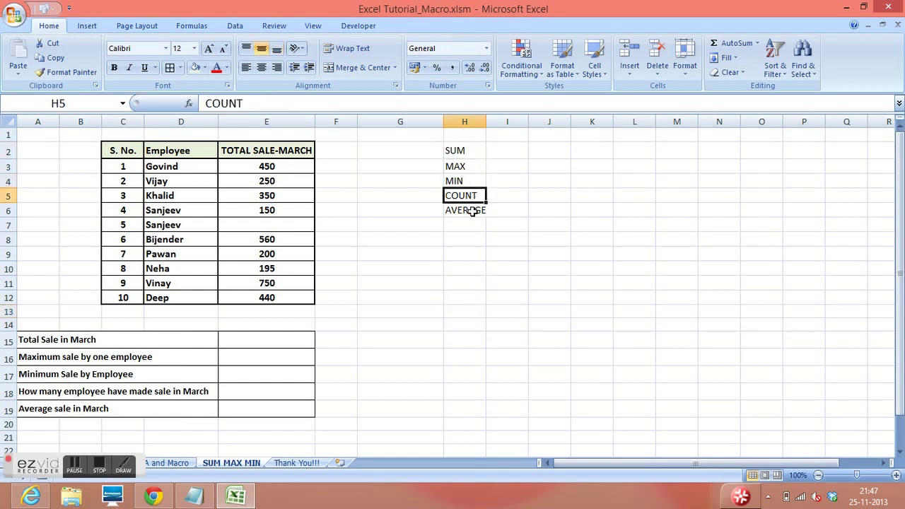
{"action": "left_click_drag", "start_coordinate": [486, 122], "coordinate": [514, 121]}
{"action": "left_click", "coordinate": [391, 182]}
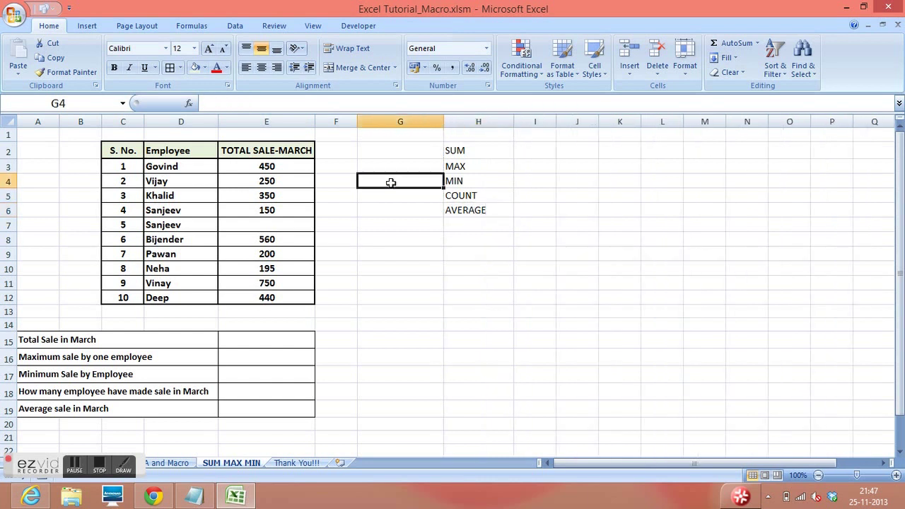
{"action": "left_click_drag", "start_coordinate": [460, 151], "coordinate": [465, 211]}
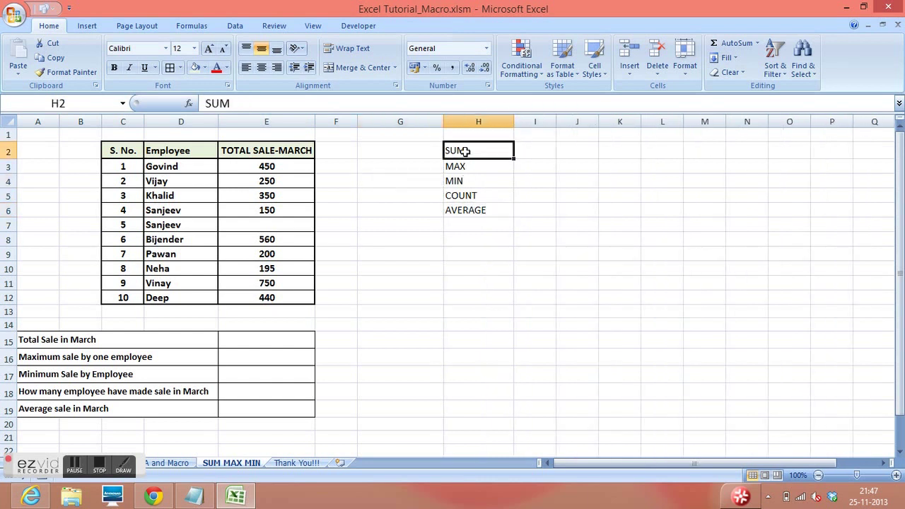
{"action": "left_click", "coordinate": [368, 210]}
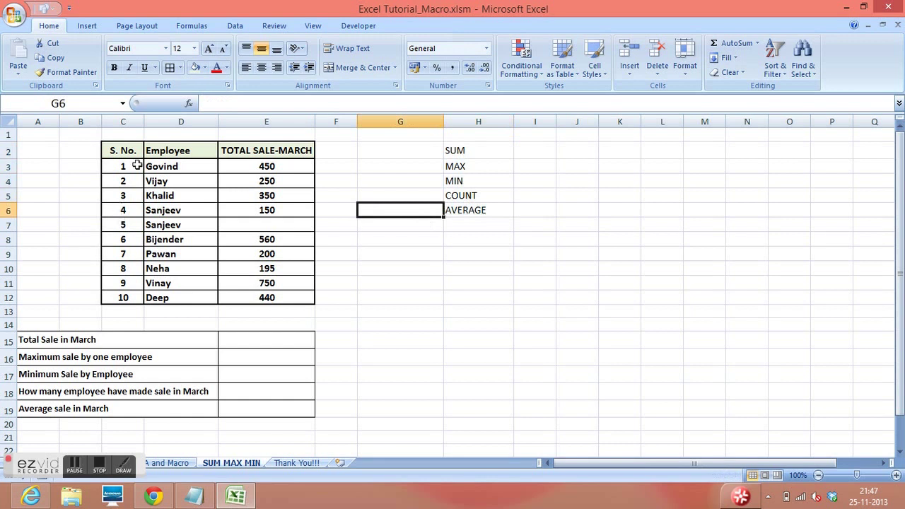
Step: Walk through the sales table: serial numbers, employee names, March sales and the Total Sale label
{"action": "left_click_drag", "start_coordinate": [126, 151], "coordinate": [272, 298]}
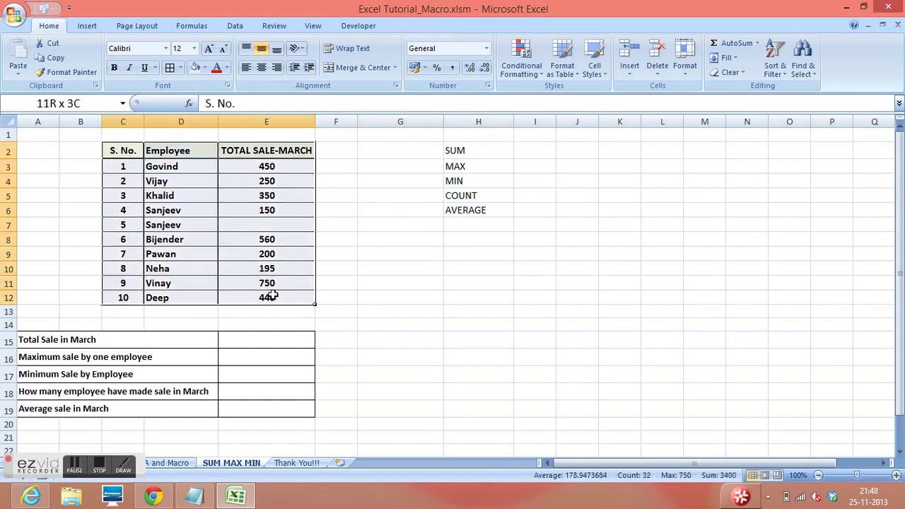
{"action": "left_click", "coordinate": [425, 308]}
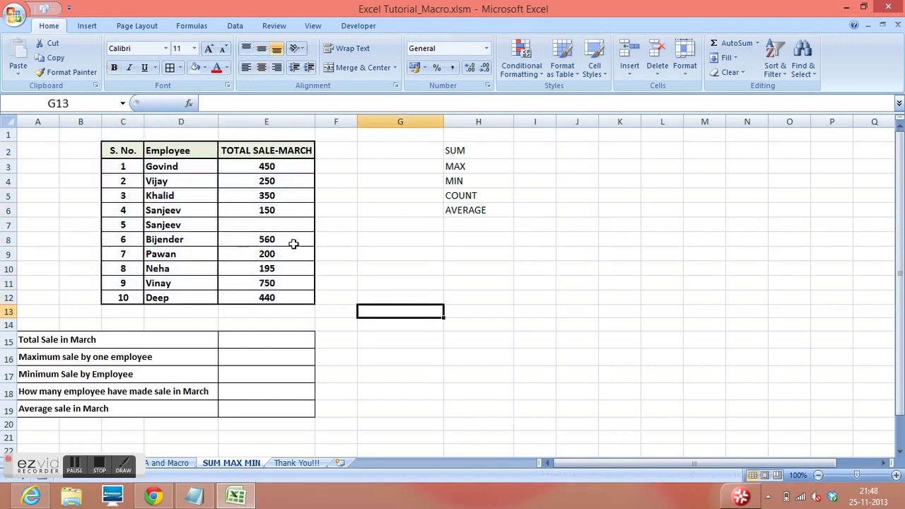
{"action": "left_click_drag", "start_coordinate": [127, 150], "coordinate": [124, 240]}
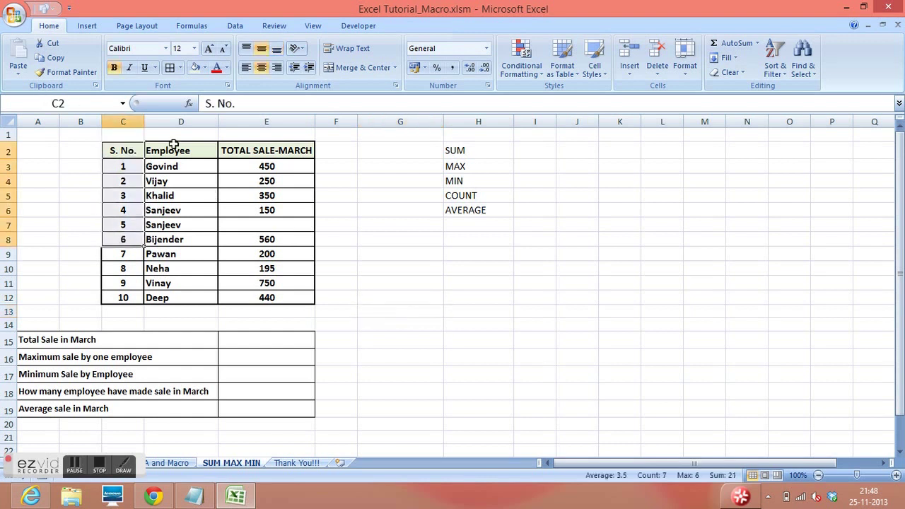
{"action": "left_click_drag", "start_coordinate": [175, 148], "coordinate": [176, 223]}
{"action": "left_click_drag", "start_coordinate": [259, 151], "coordinate": [260, 295]}
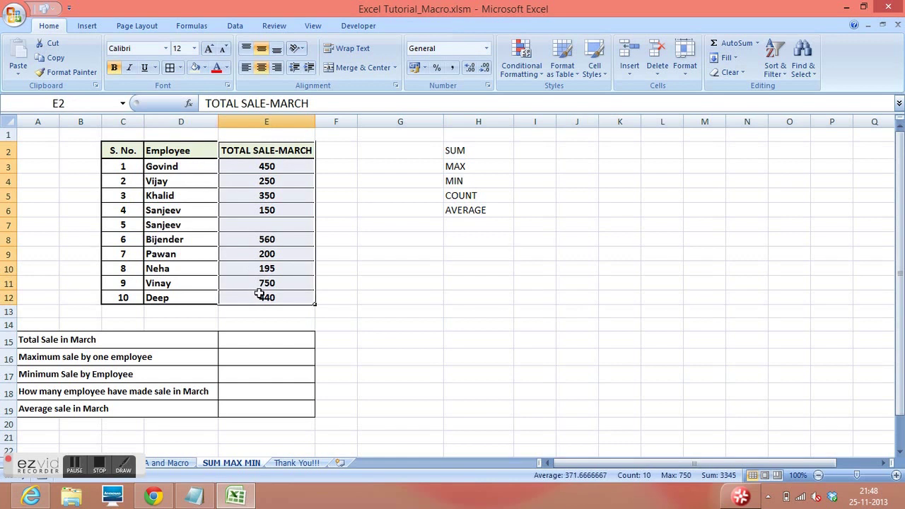
{"action": "left_click_drag", "start_coordinate": [174, 167], "coordinate": [179, 272]}
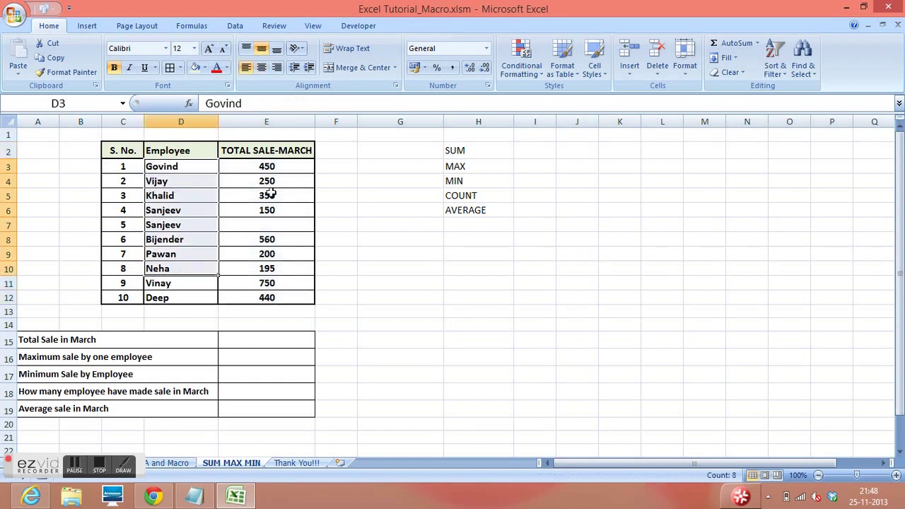
{"action": "left_click", "coordinate": [300, 153]}
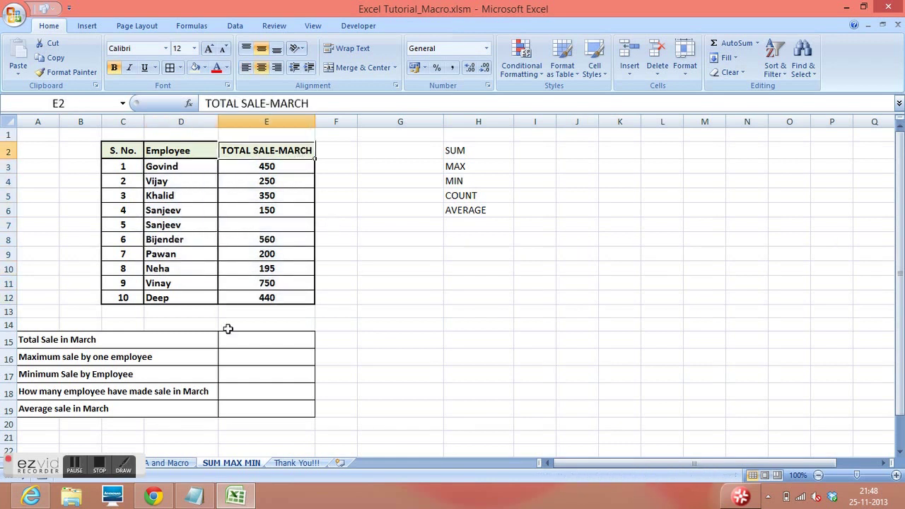
{"action": "left_click", "coordinate": [73, 340]}
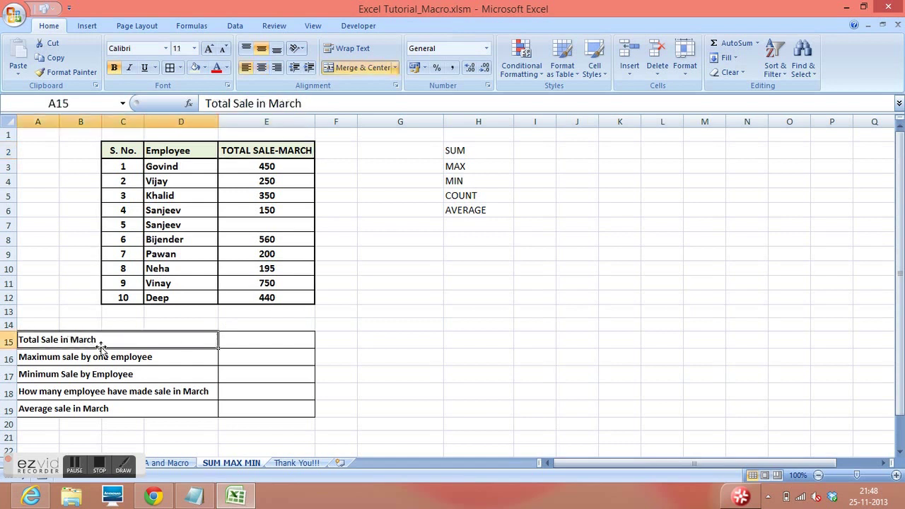
Step: Enter =SUM(E3:E12) in E15 to total March sales, giving 3345
{"action": "left_click", "coordinate": [267, 342]}
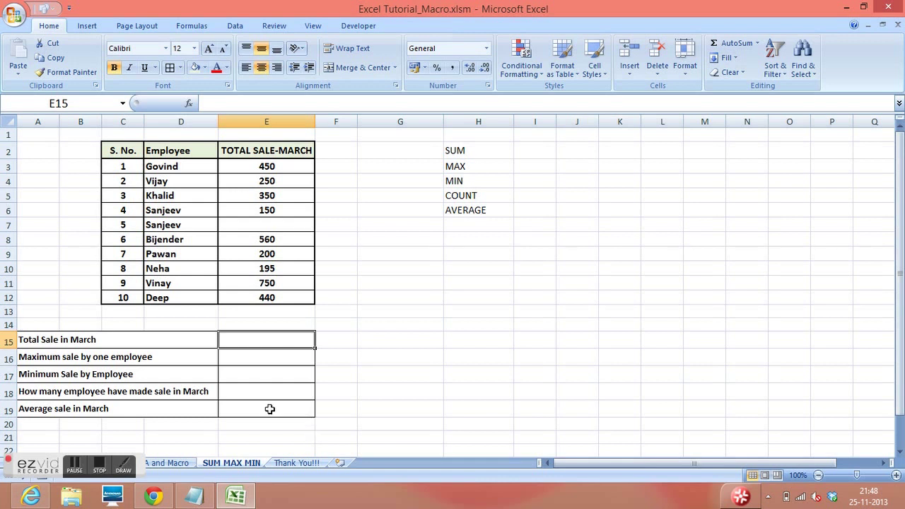
{"action": "type", "text": "=SUM"}
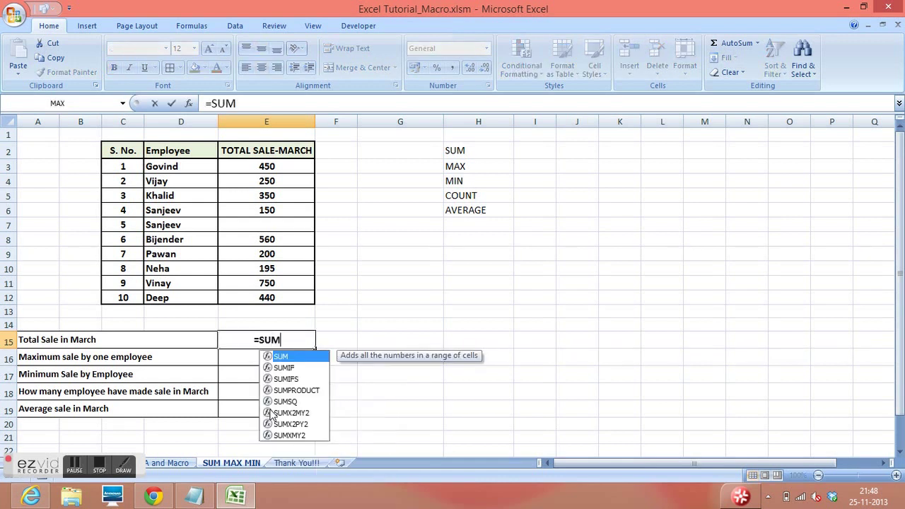
{"action": "type", "text": "("}
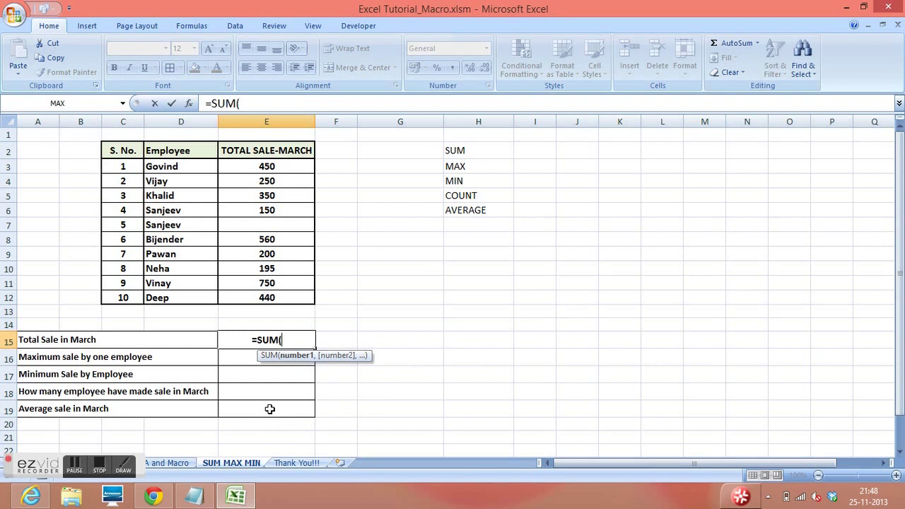
{"action": "left_click", "coordinate": [266, 166]}
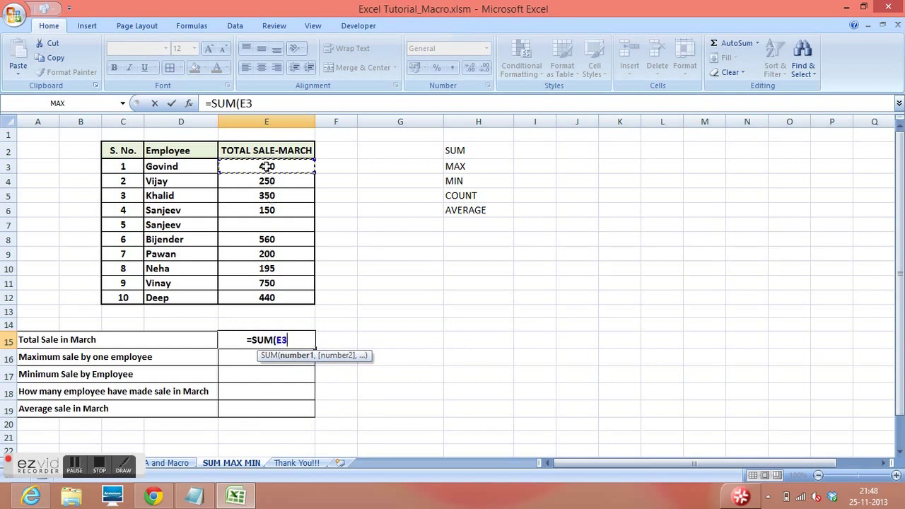
{"action": "left_click_drag", "start_coordinate": [266, 166], "coordinate": [273, 297]}
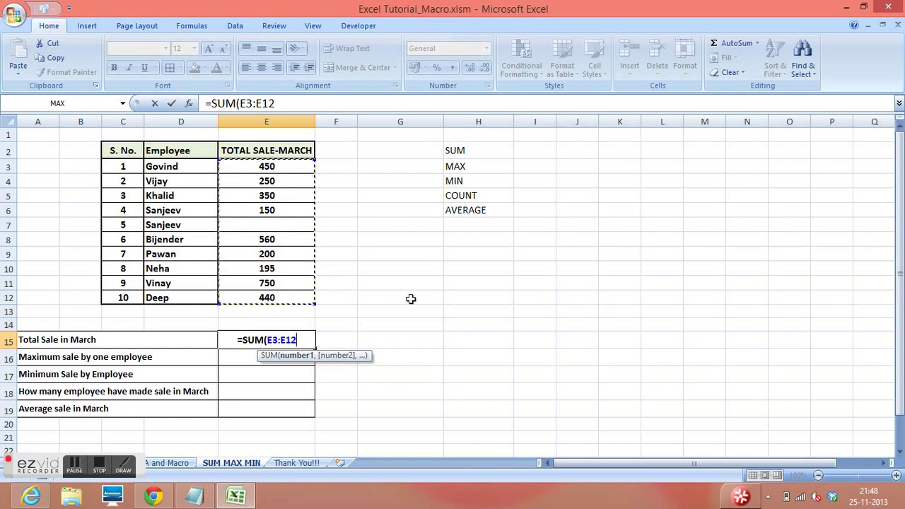
{"action": "type", "text": ")"}
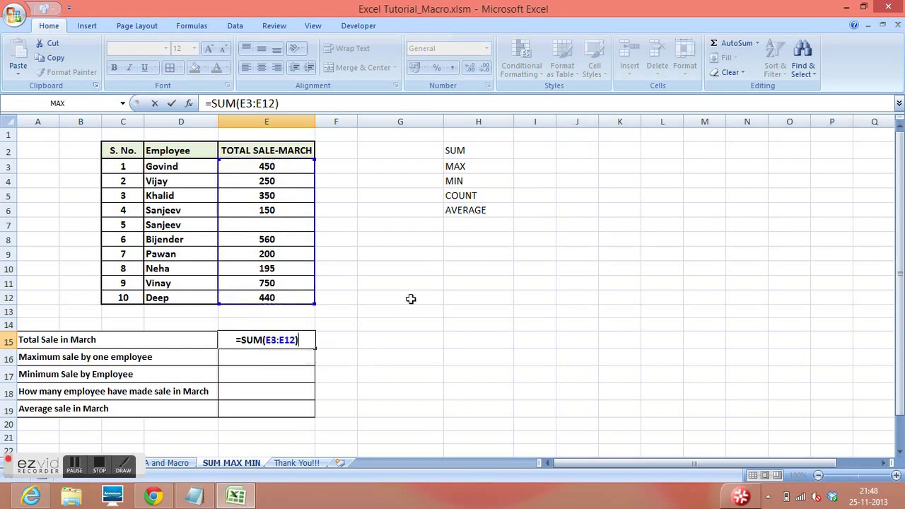
{"action": "key", "text": "Return"}
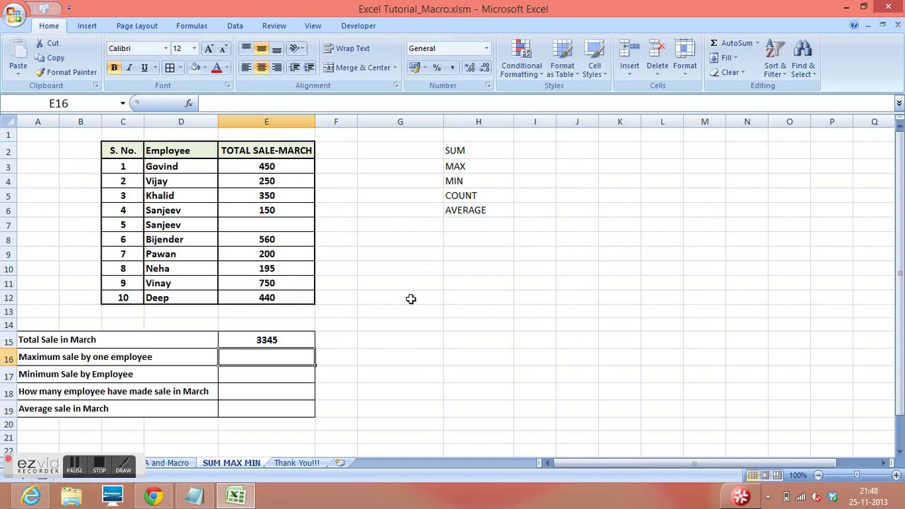
{"action": "left_click_drag", "start_coordinate": [286, 167], "coordinate": [285, 293]}
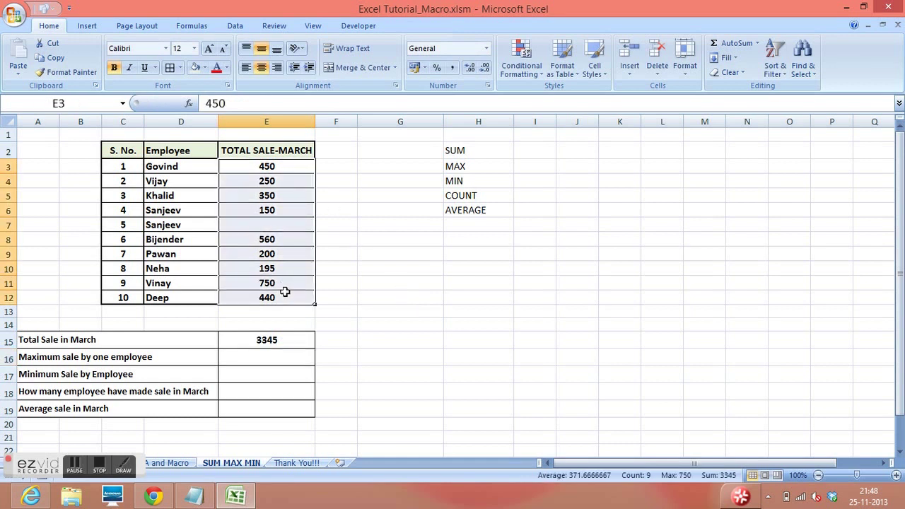
{"action": "left_click", "coordinate": [283, 342]}
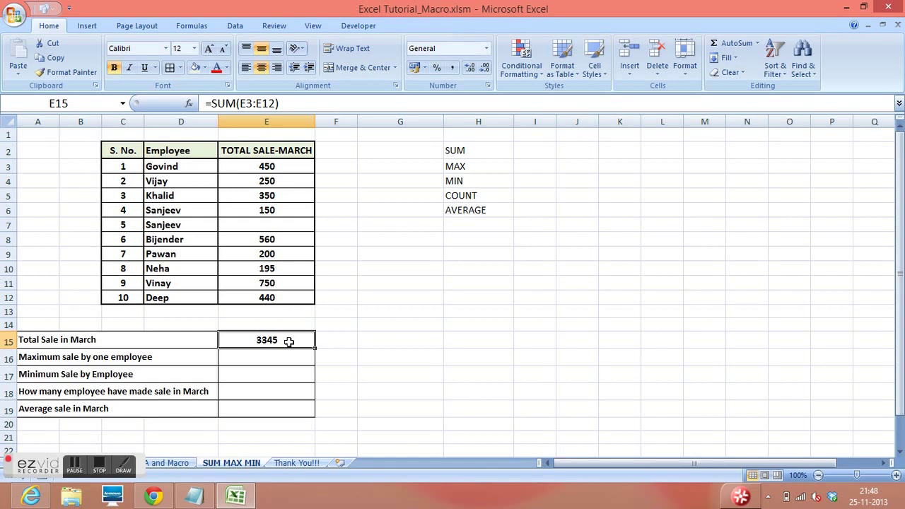
{"action": "left_click", "coordinate": [336, 340]}
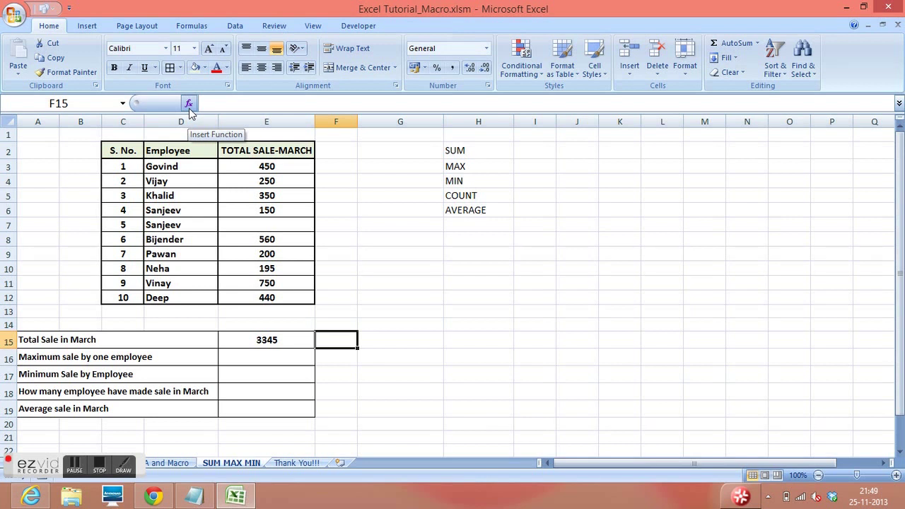
Step: Insert SUM into F15 through Function Arguments with range E3:E12, giving 3345
{"action": "left_click", "coordinate": [188, 105]}
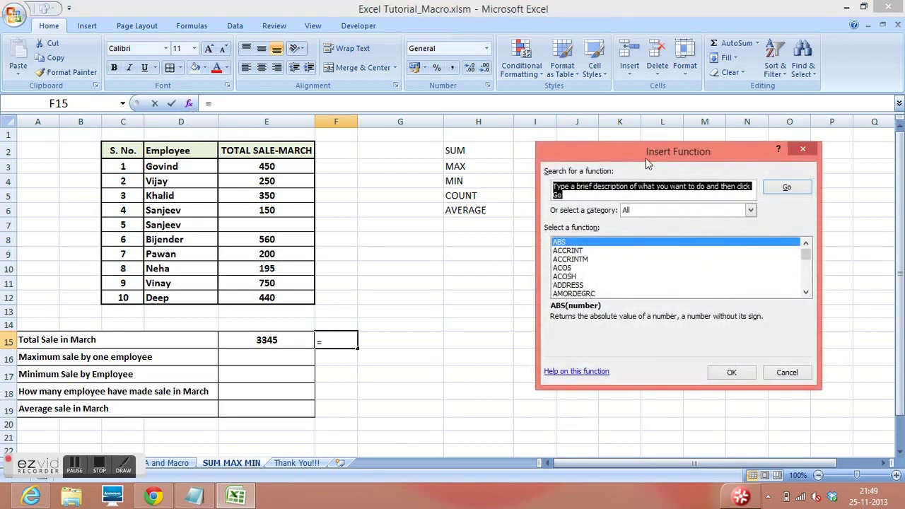
{"action": "left_click", "coordinate": [752, 213]}
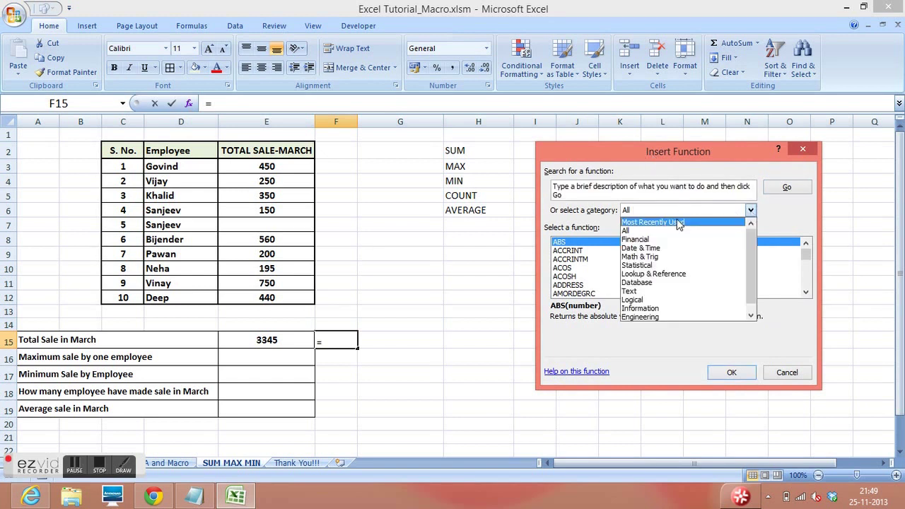
{"action": "left_click", "coordinate": [676, 222]}
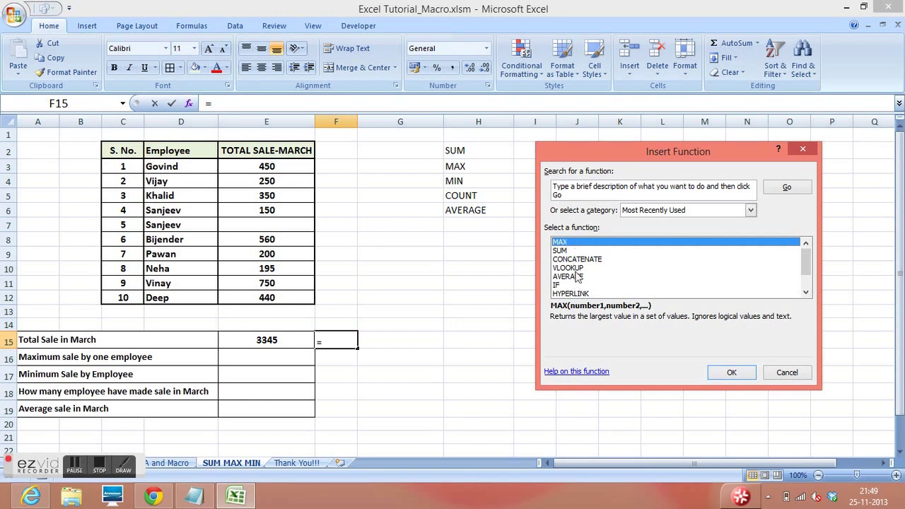
{"action": "left_click", "coordinate": [563, 251]}
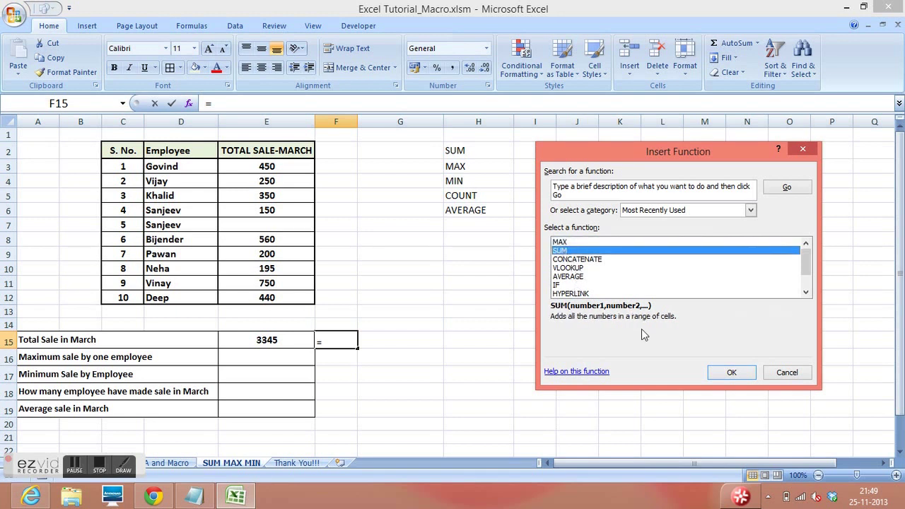
{"action": "left_click", "coordinate": [729, 374]}
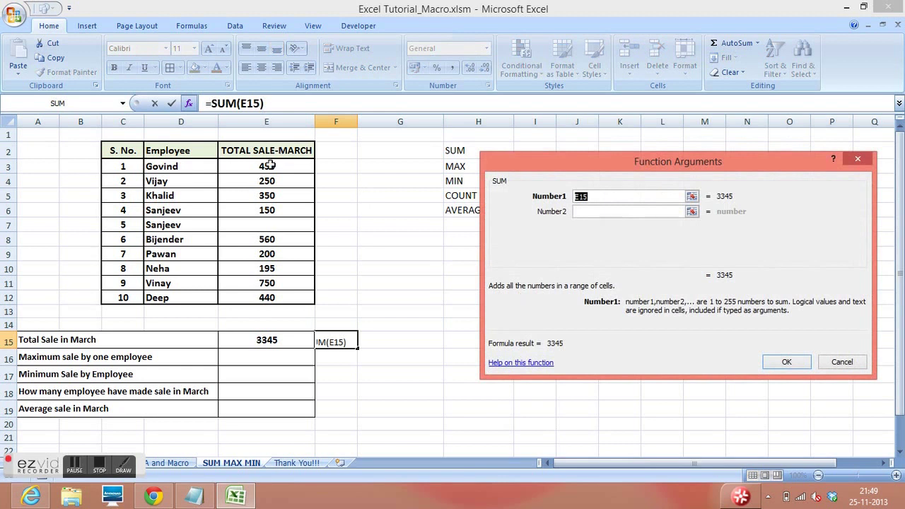
{"action": "left_click_drag", "start_coordinate": [271, 165], "coordinate": [278, 293]}
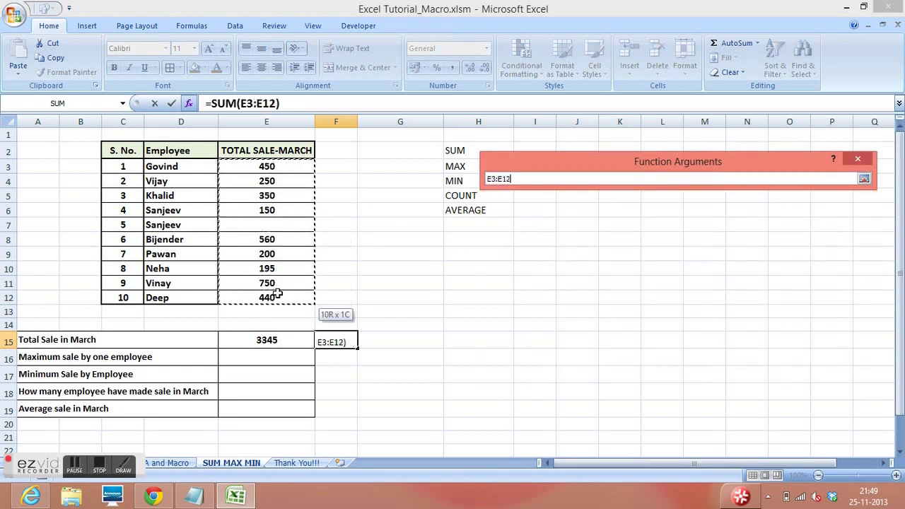
{"action": "left_click", "coordinate": [785, 365]}
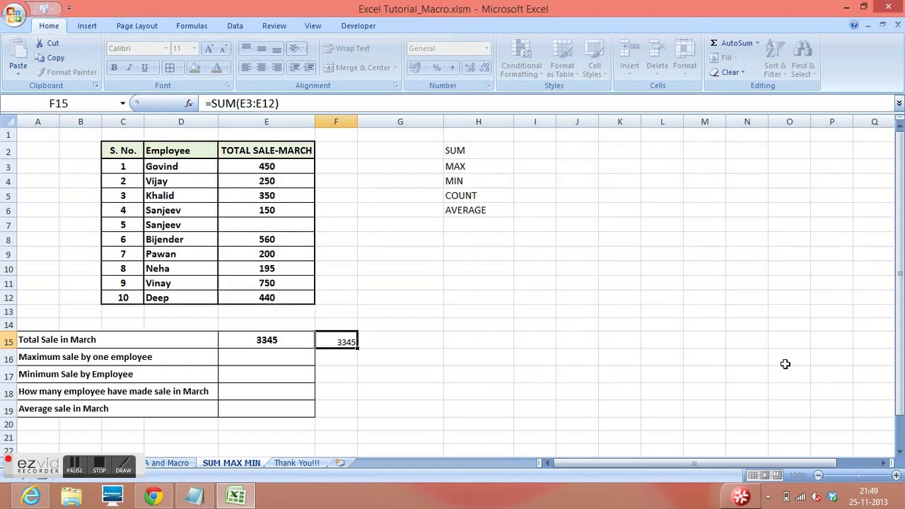
{"action": "left_click", "coordinate": [432, 362]}
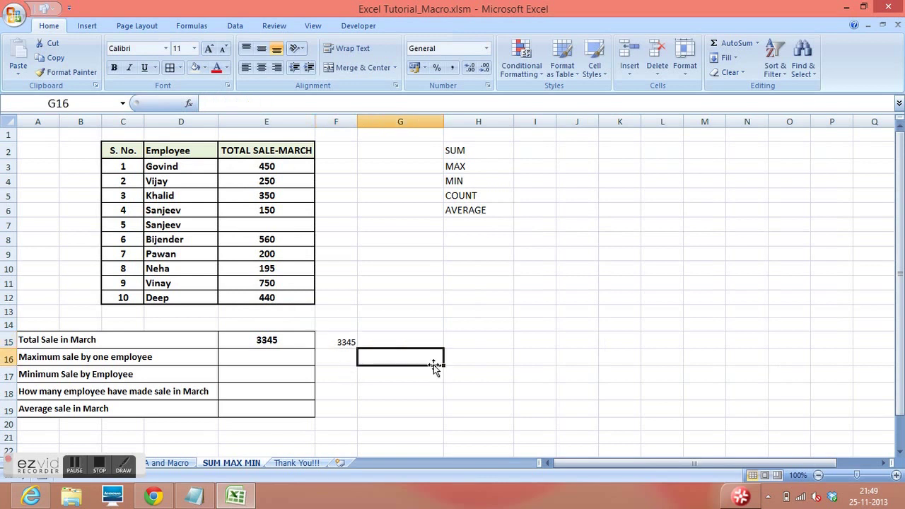
{"action": "left_click", "coordinate": [336, 341]}
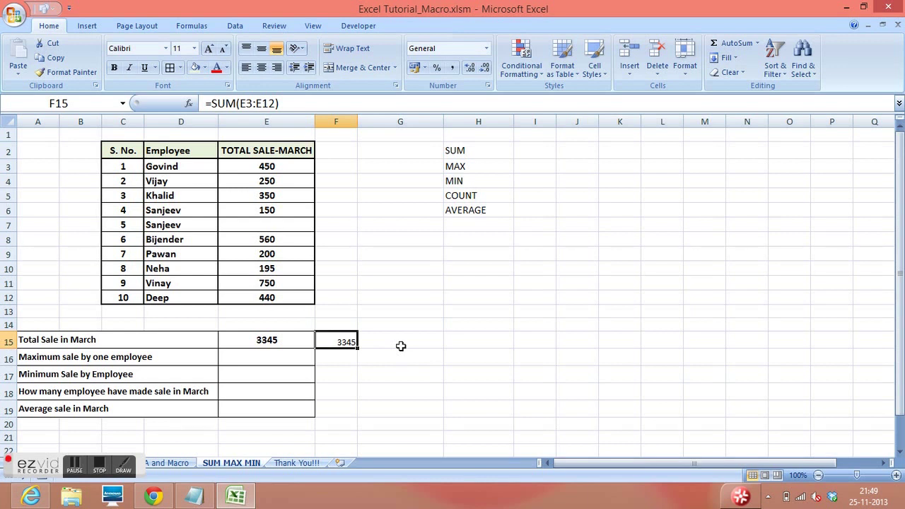
{"action": "left_click", "coordinate": [402, 340]}
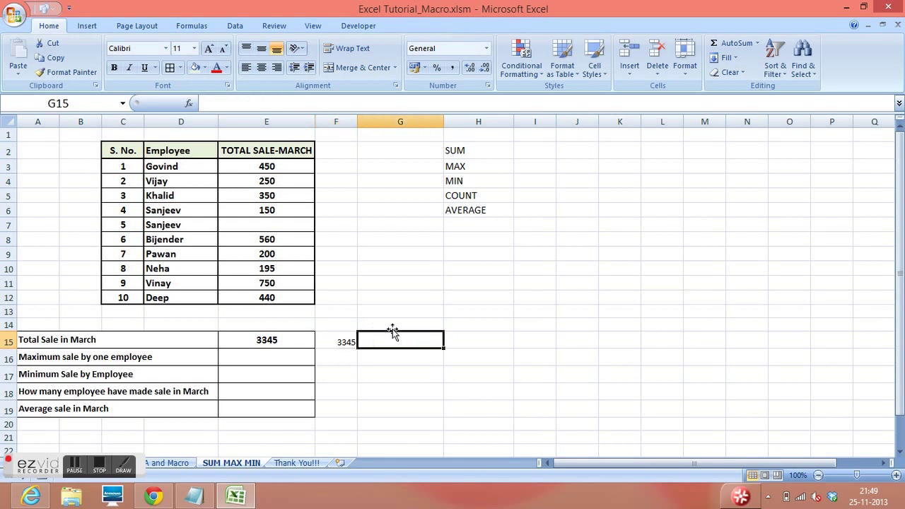
{"action": "mouse_move", "coordinate": [285, 162]}
{"action": "left_mouse_down"}
{"action": "mouse_move", "coordinate": [288, 305]}
{"action": "mouse_move", "coordinate": [287, 297]}
{"action": "left_mouse_up"}
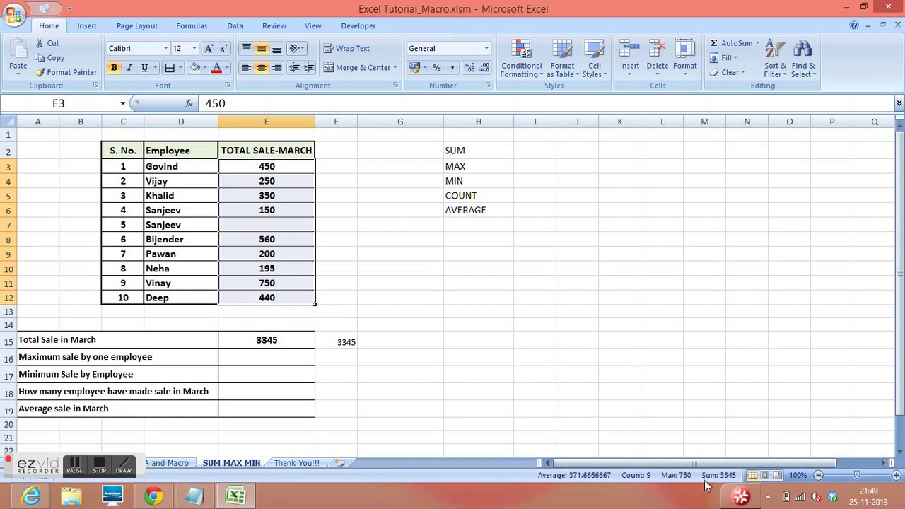
{"action": "left_click", "coordinate": [385, 376]}
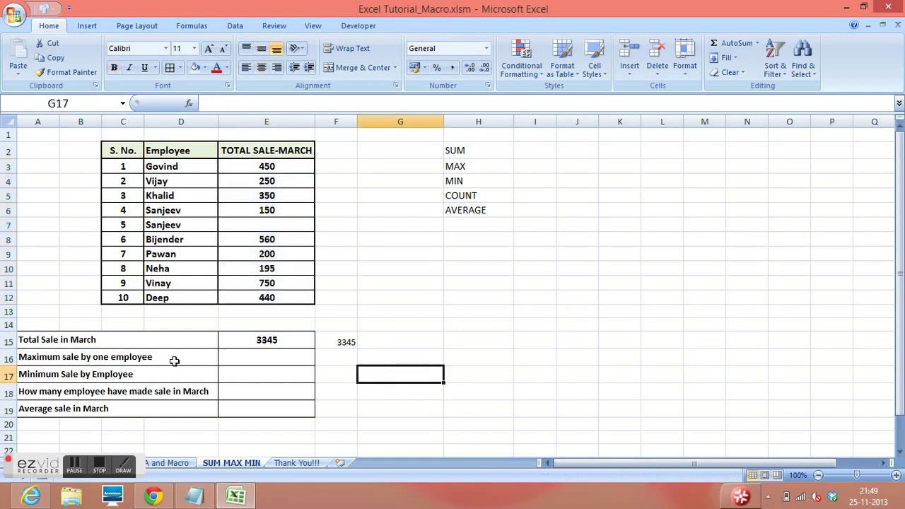
{"action": "left_click", "coordinate": [470, 167]}
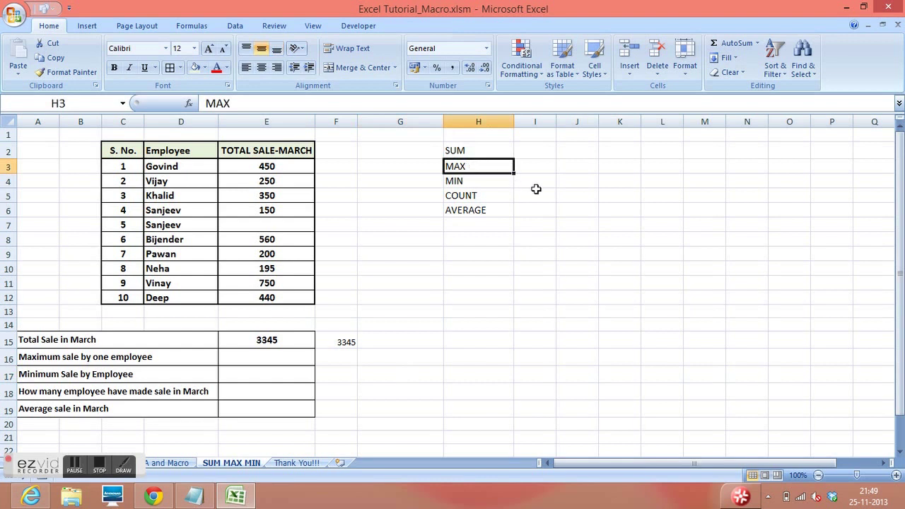
{"action": "left_click", "coordinate": [96, 359]}
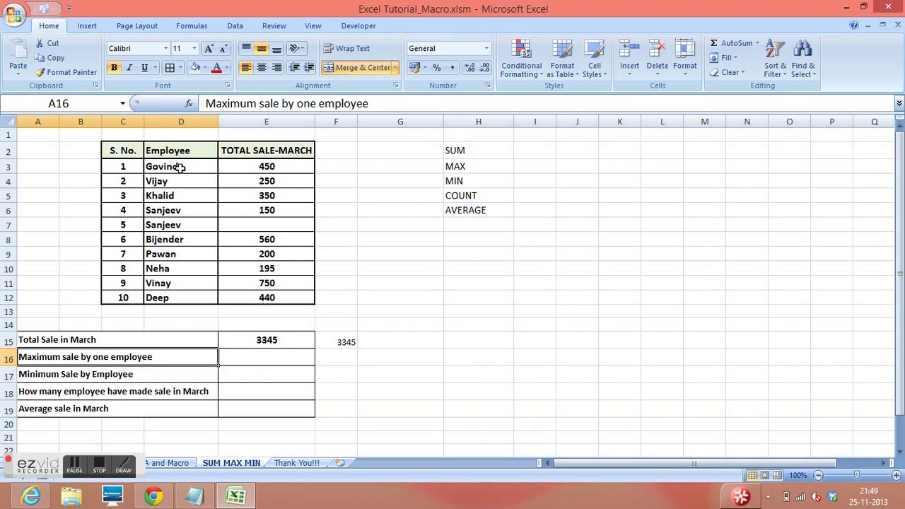
{"action": "left_click_drag", "start_coordinate": [181, 168], "coordinate": [182, 293]}
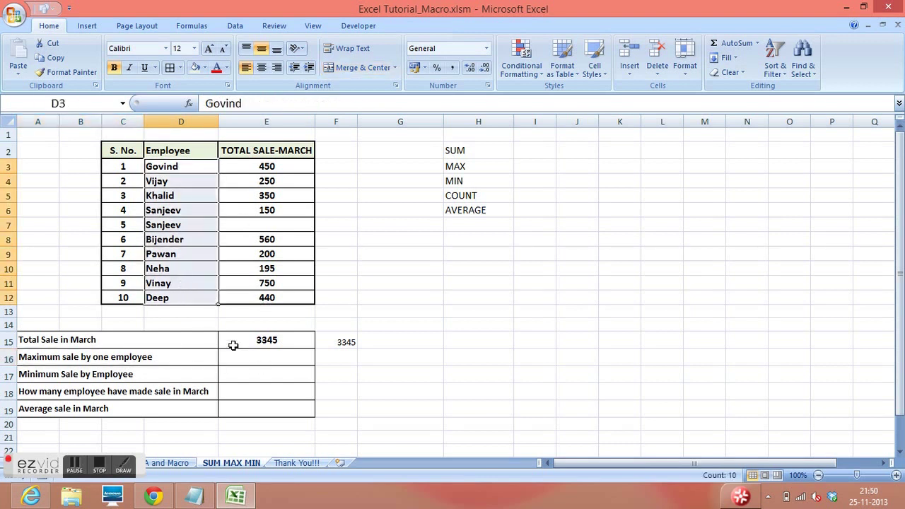
{"action": "left_click", "coordinate": [240, 357]}
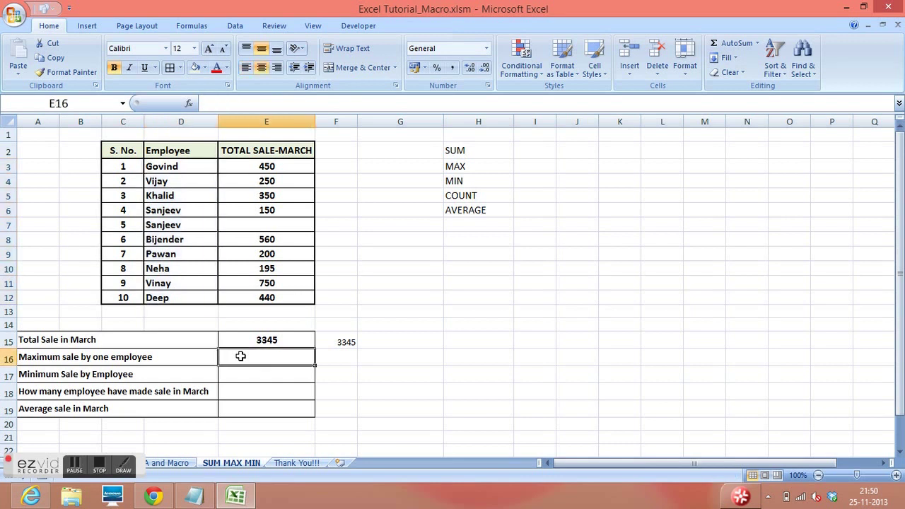
Step: Enter =MAX(E3:E12) in E16, showing the 750 maximum sale
{"action": "type", "text": "=MA"}
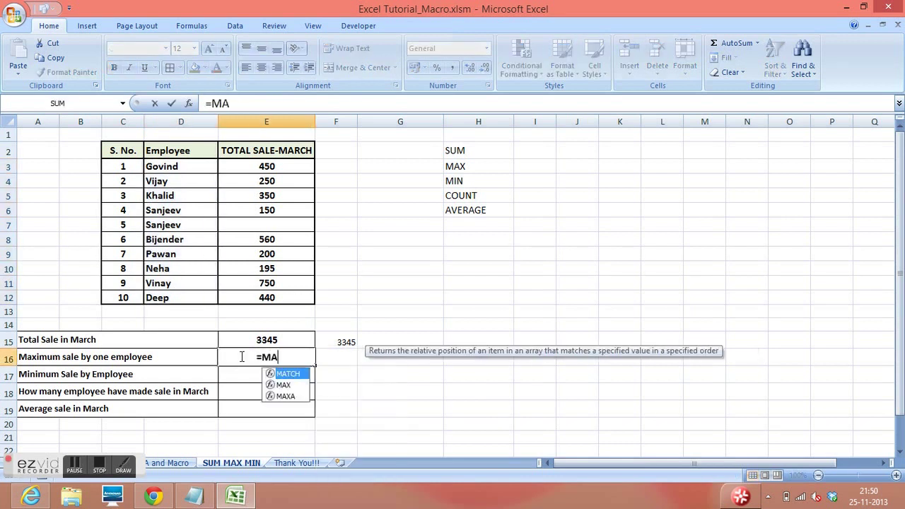
{"action": "type", "text": "X("}
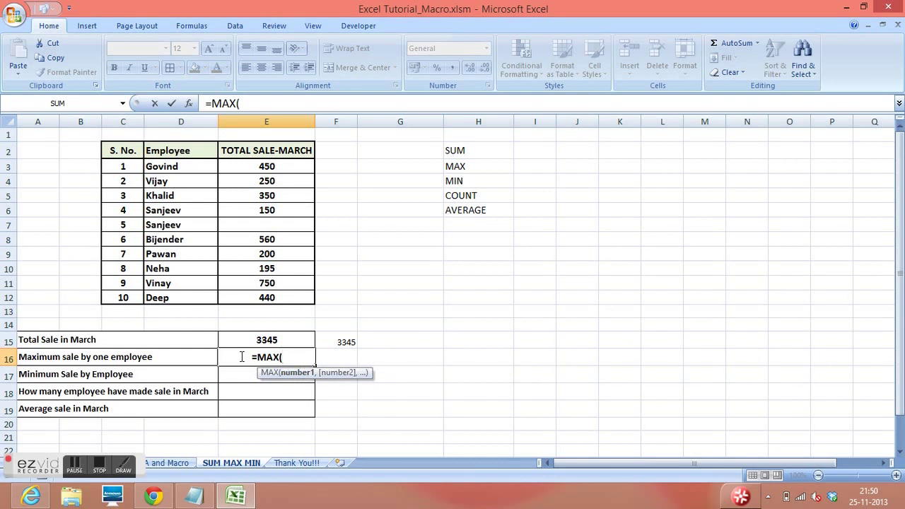
{"action": "left_click_drag", "start_coordinate": [271, 172], "coordinate": [271, 292]}
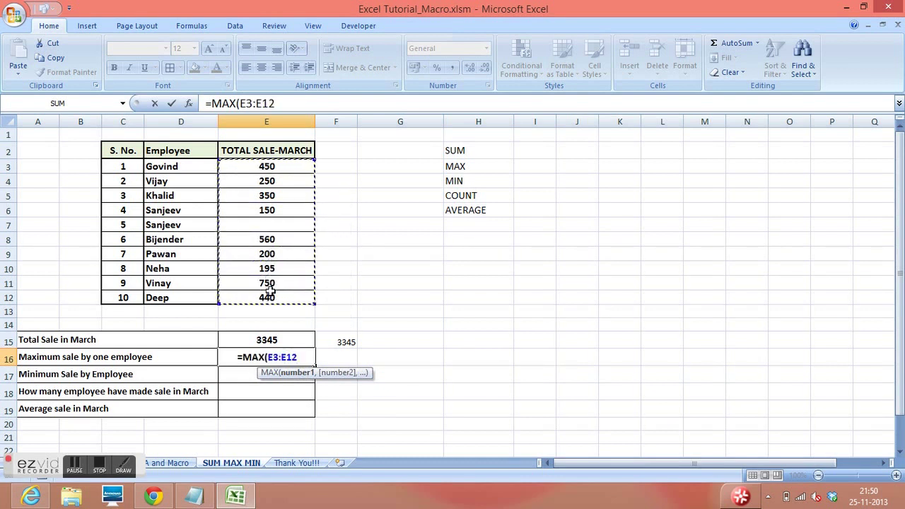
{"action": "type", "text": ")"}
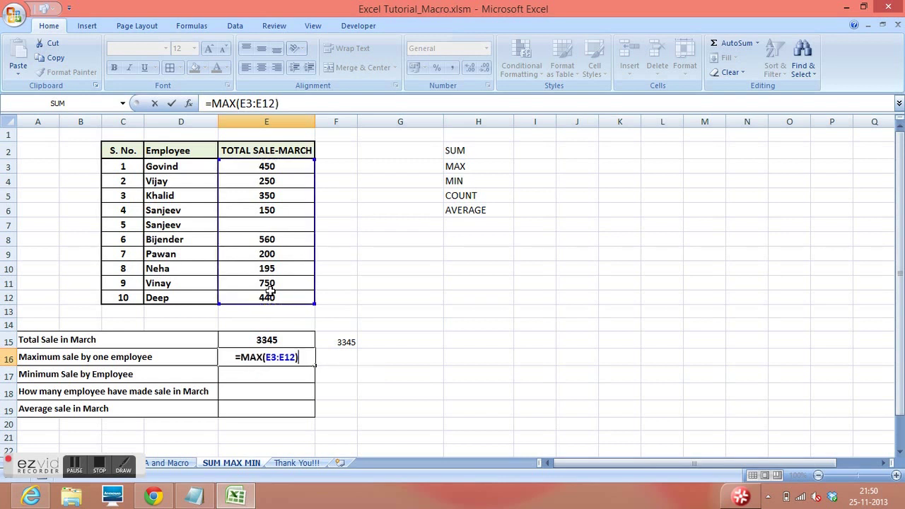
{"action": "key", "text": "Return"}
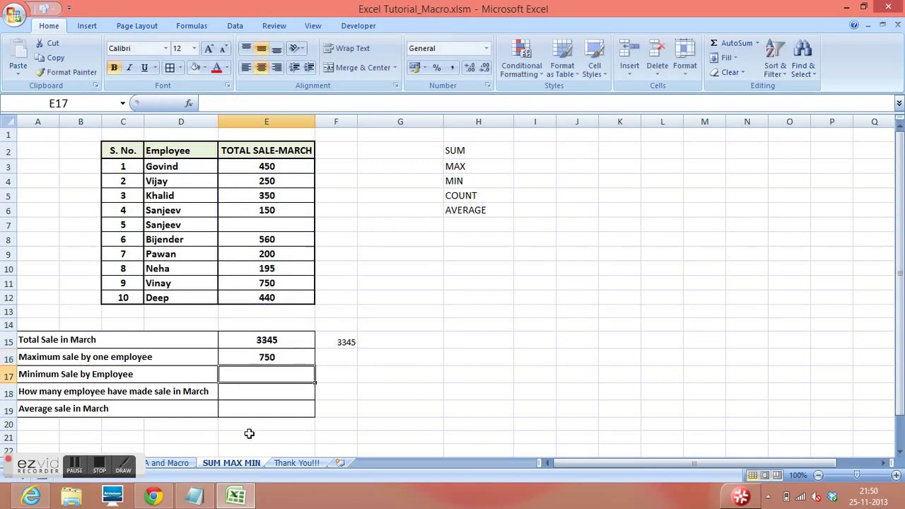
{"action": "left_click", "coordinate": [267, 356]}
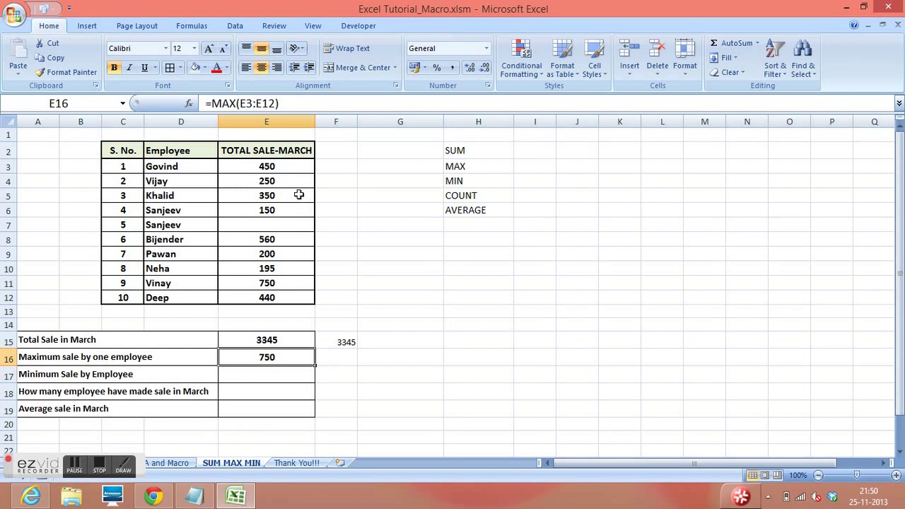
Step: Confirm in the sales column that the 750 maximum is Vinay's sale in row 11
{"action": "left_click_drag", "start_coordinate": [293, 168], "coordinate": [292, 292]}
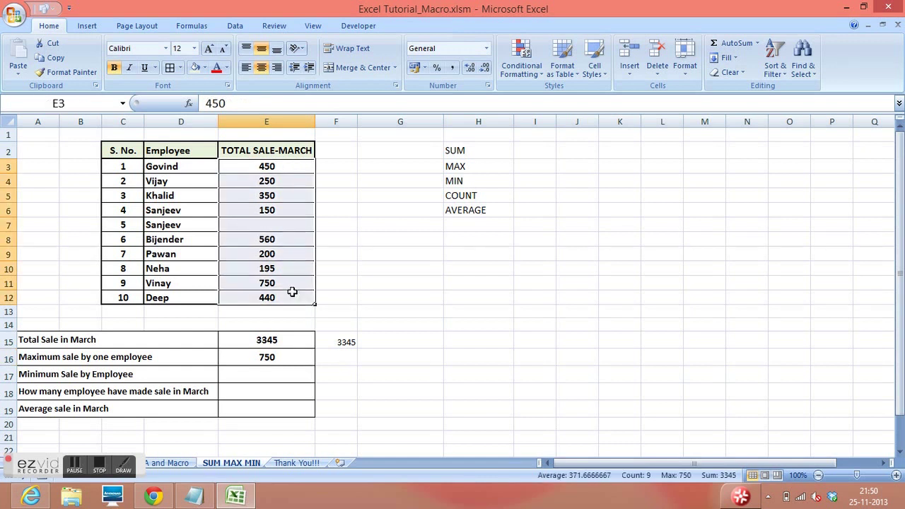
{"action": "left_click", "coordinate": [94, 284]}
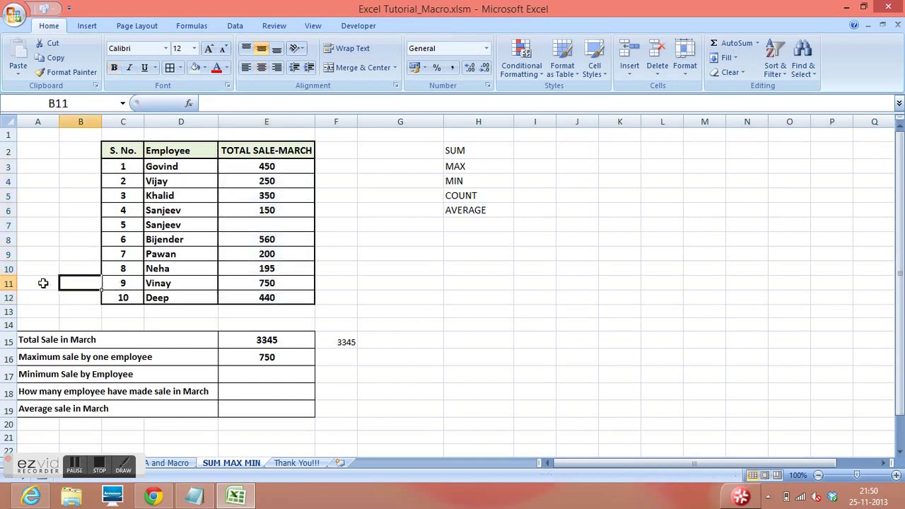
{"action": "left_click", "coordinate": [8, 284]}
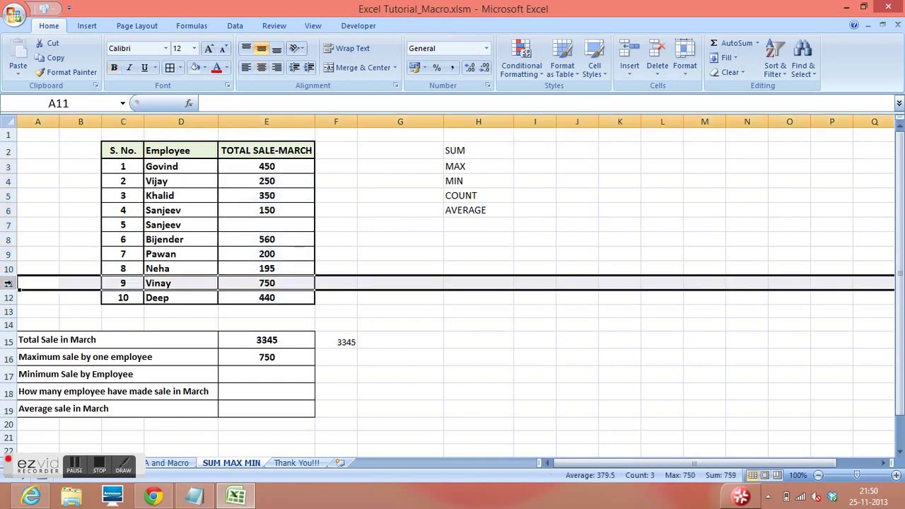
{"action": "left_click", "coordinate": [289, 283]}
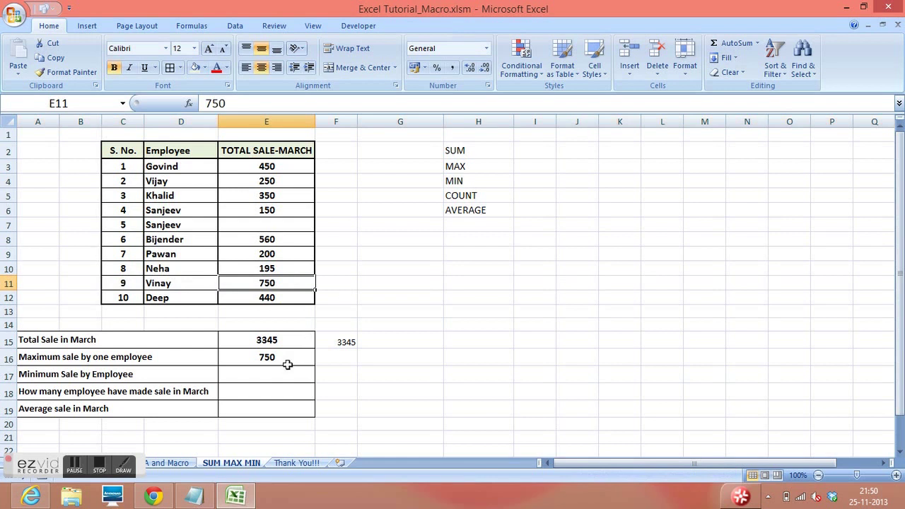
{"action": "left_click", "coordinate": [263, 376]}
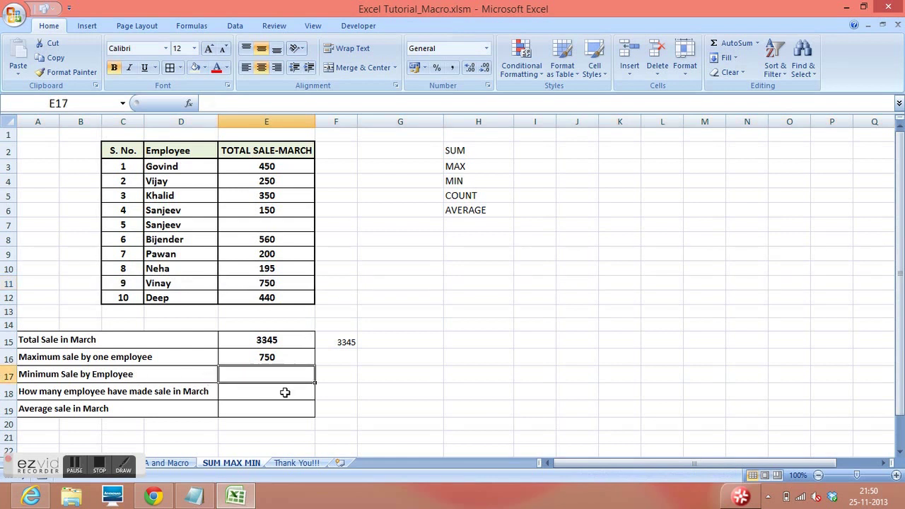
Step: Enter =MIN(E3:E12) in E17 from the MIN suggestion, giving 150
{"action": "type", "text": "="}
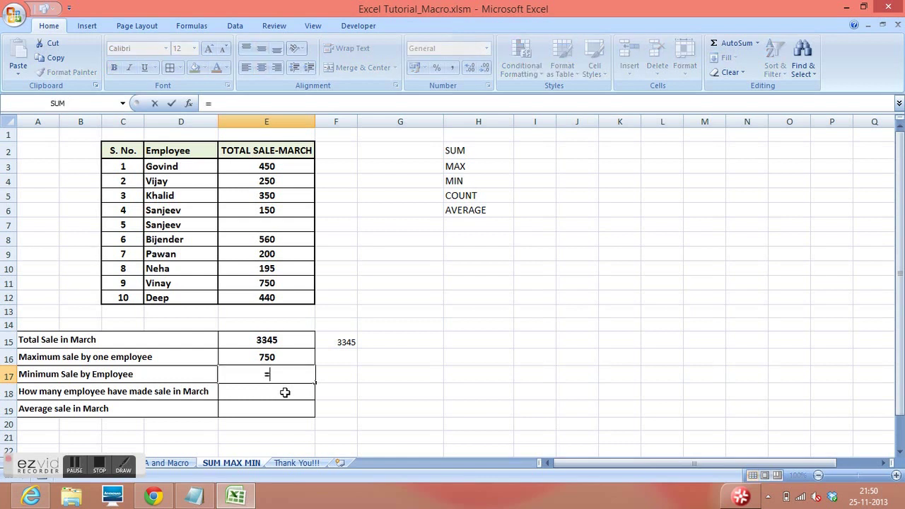
{"action": "type", "text": "MIN"}
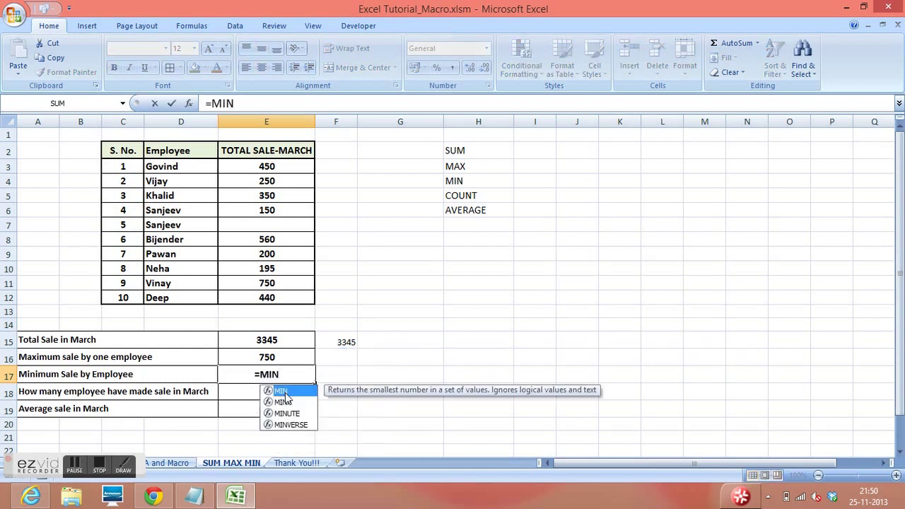
{"action": "double_click", "coordinate": [285, 394]}
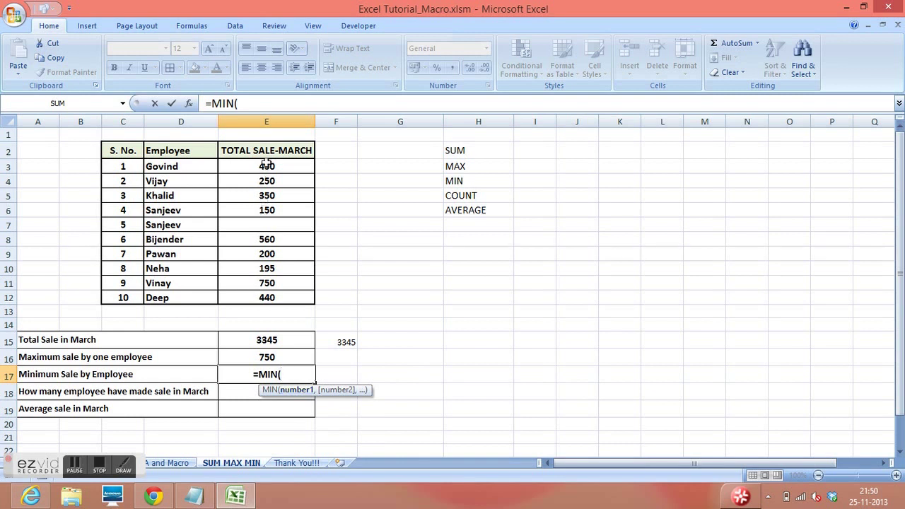
{"action": "left_click_drag", "start_coordinate": [267, 165], "coordinate": [271, 290]}
{"action": "type", "text": ")"}
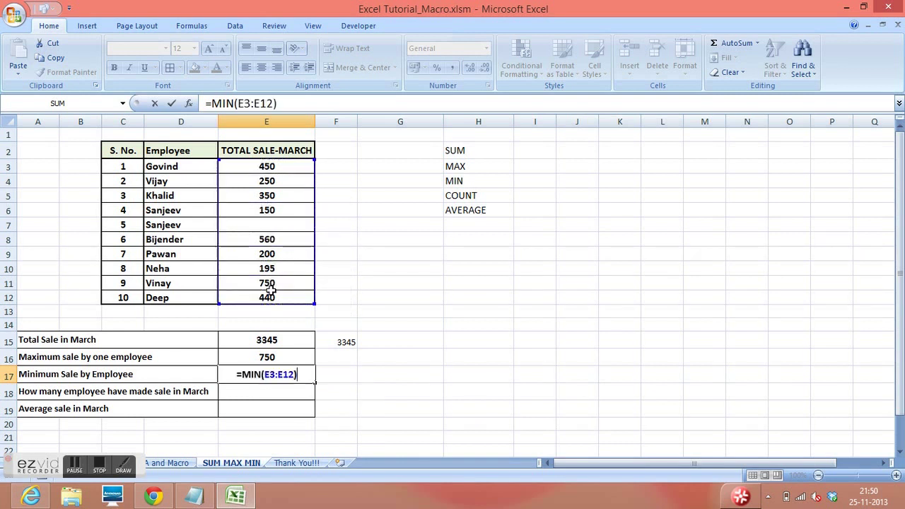
{"action": "key", "text": "Return"}
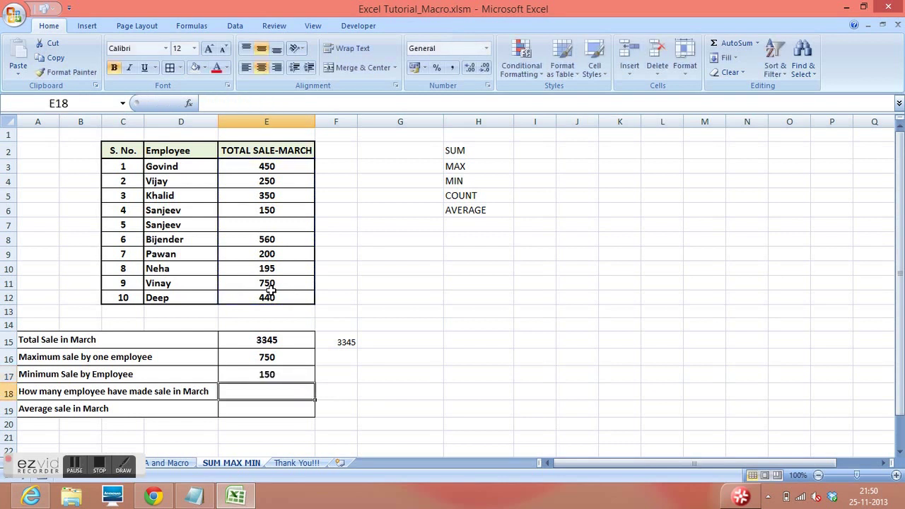
Step: Review the March sales, noting Neha's 195 and Sanjeev's empty cell E7
{"action": "left_click", "coordinate": [179, 393]}
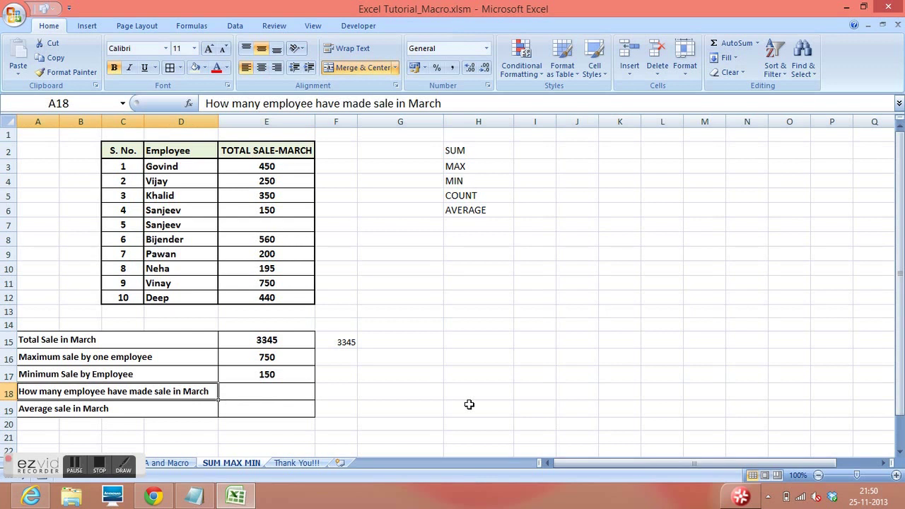
{"action": "left_click", "coordinate": [446, 371]}
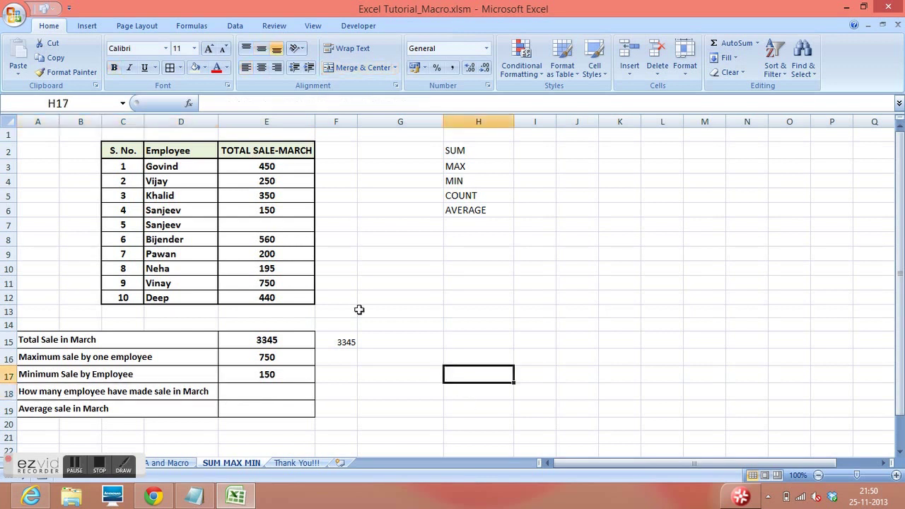
{"action": "left_click_drag", "start_coordinate": [262, 166], "coordinate": [267, 300]}
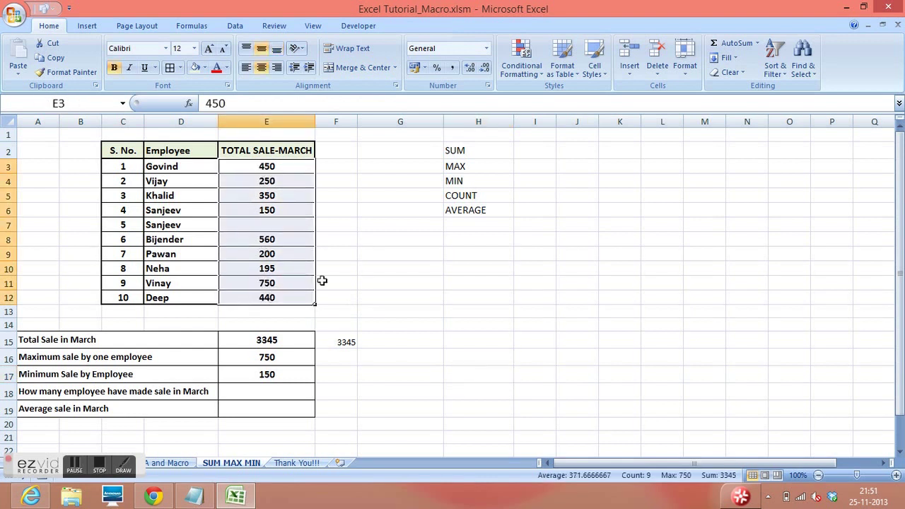
{"action": "left_click", "coordinate": [292, 270]}
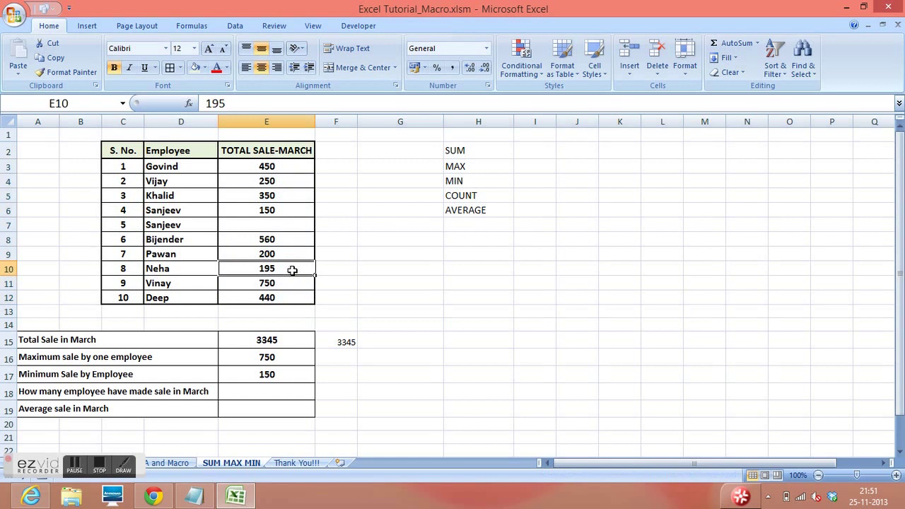
{"action": "left_click", "coordinate": [251, 225]}
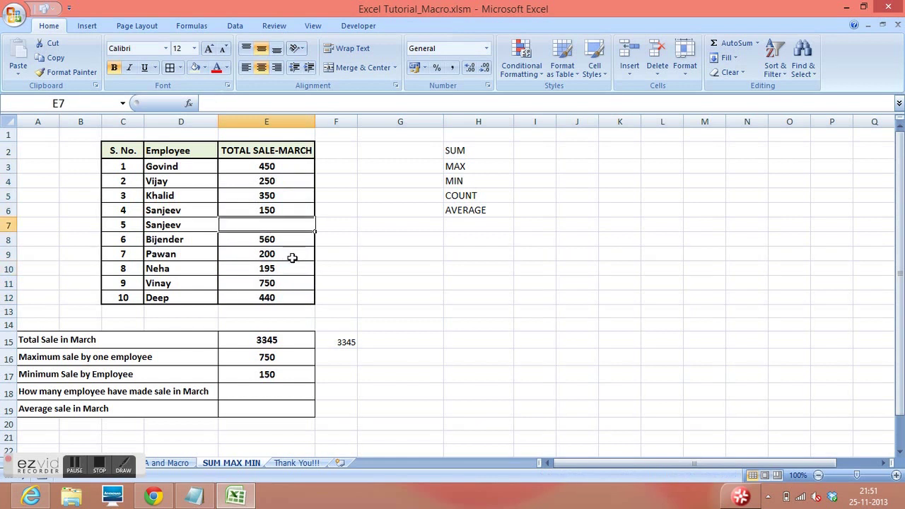
{"action": "left_click_drag", "start_coordinate": [273, 167], "coordinate": [268, 296]}
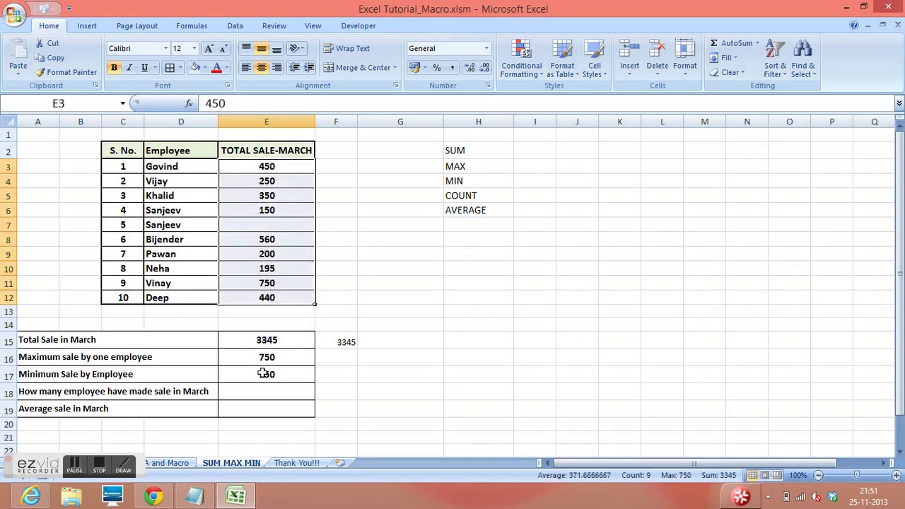
Step: Enter =COUNT(E3:E12) in E18, giving 9
{"action": "left_click", "coordinate": [256, 392]}
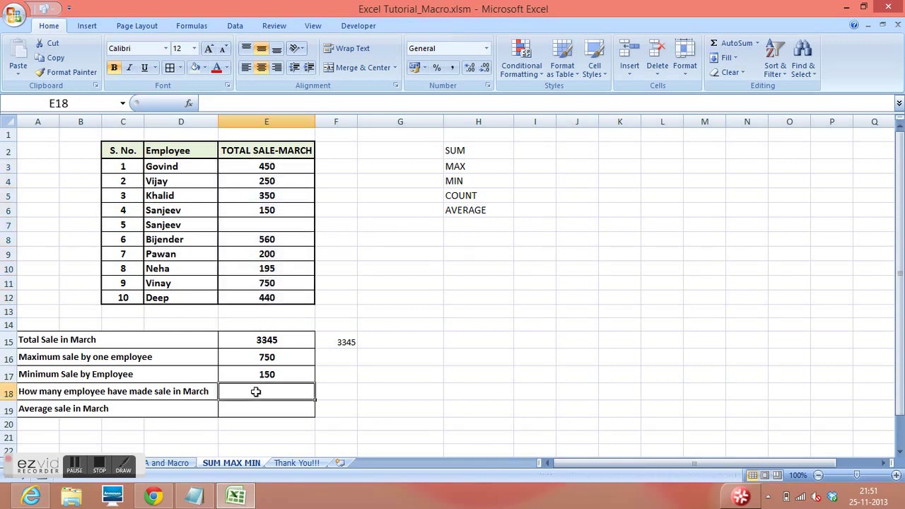
{"action": "type", "text": "="}
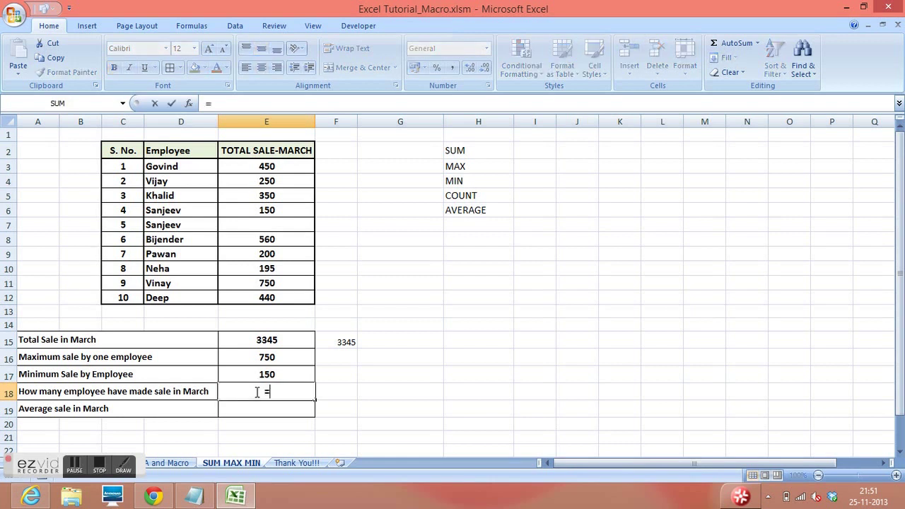
{"action": "type", "text": "COUNT("}
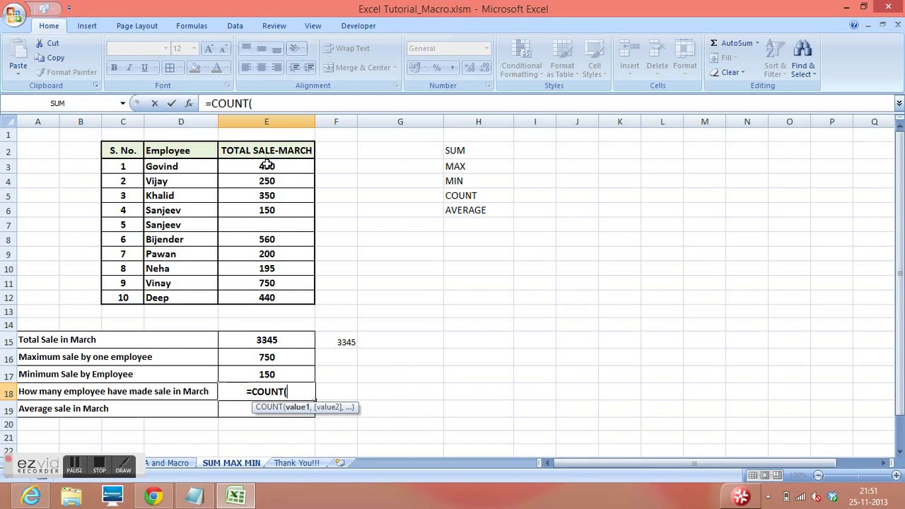
{"action": "left_click_drag", "start_coordinate": [267, 164], "coordinate": [262, 292]}
{"action": "type", "text": ")"}
{"action": "key", "text": "Return"}
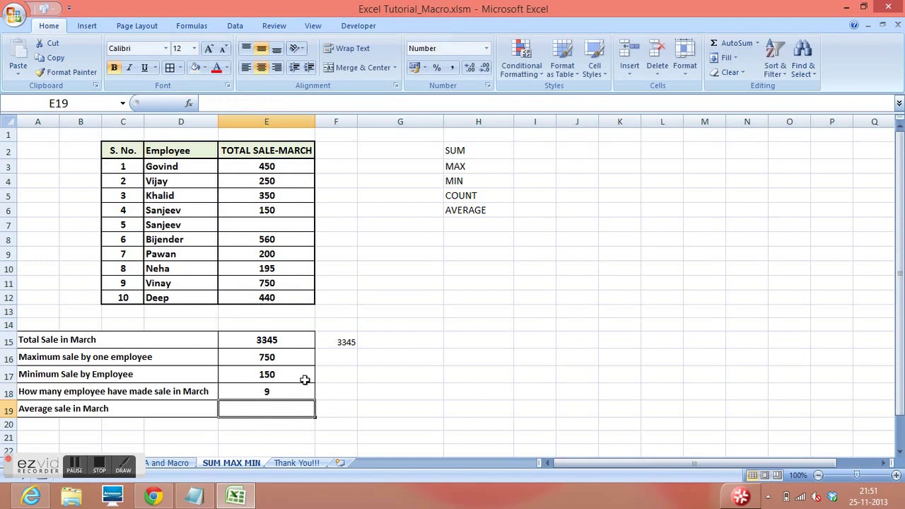
Step: Review the COUNT formula against the March sales range E3:E12
{"action": "left_click", "coordinate": [273, 394]}
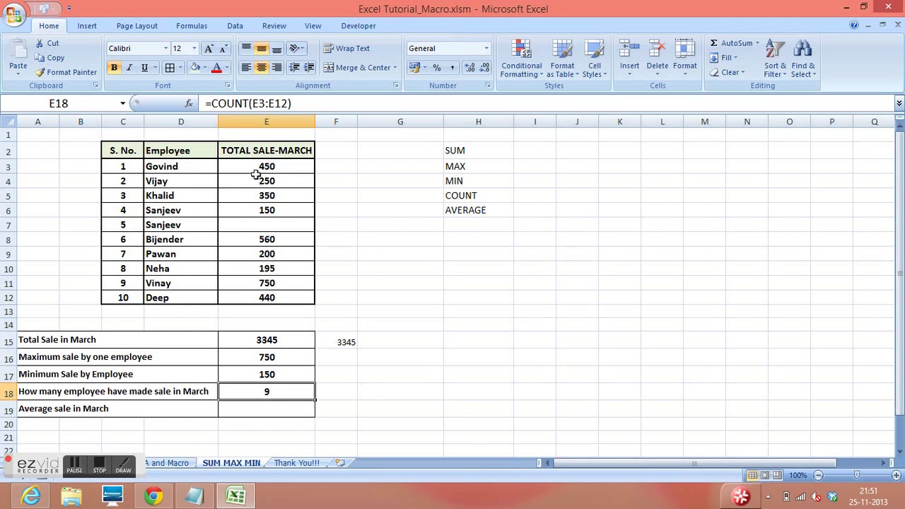
{"action": "left_click_drag", "start_coordinate": [258, 164], "coordinate": [259, 292]}
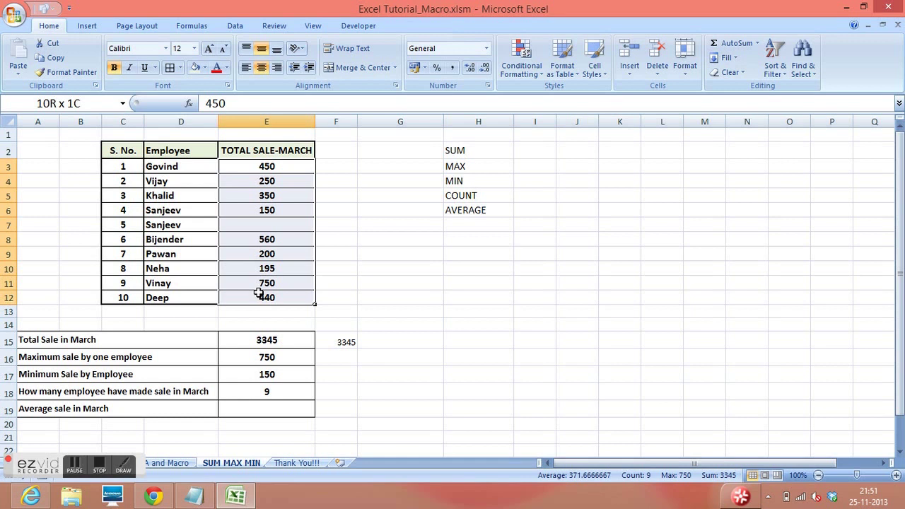
{"action": "left_click_drag", "start_coordinate": [259, 293], "coordinate": [259, 292]}
{"action": "left_click", "coordinate": [297, 394]}
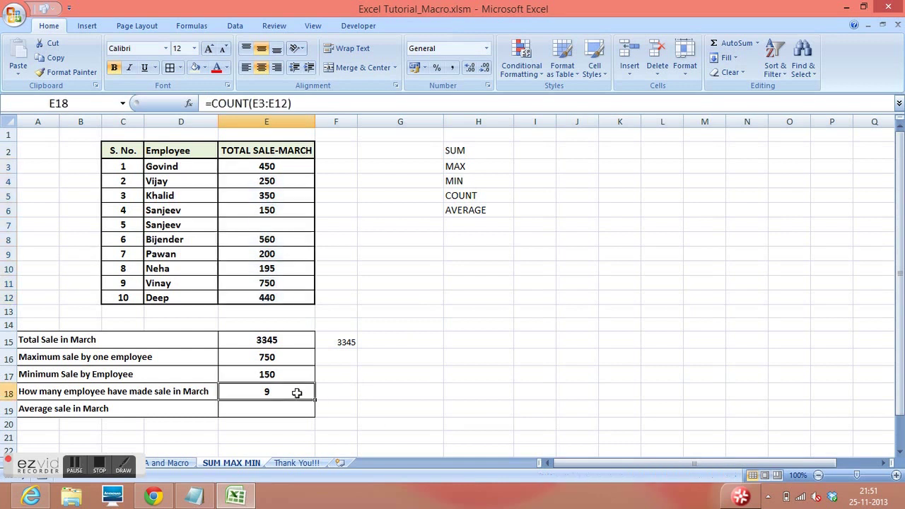
{"action": "left_click_drag", "start_coordinate": [285, 167], "coordinate": [283, 297]}
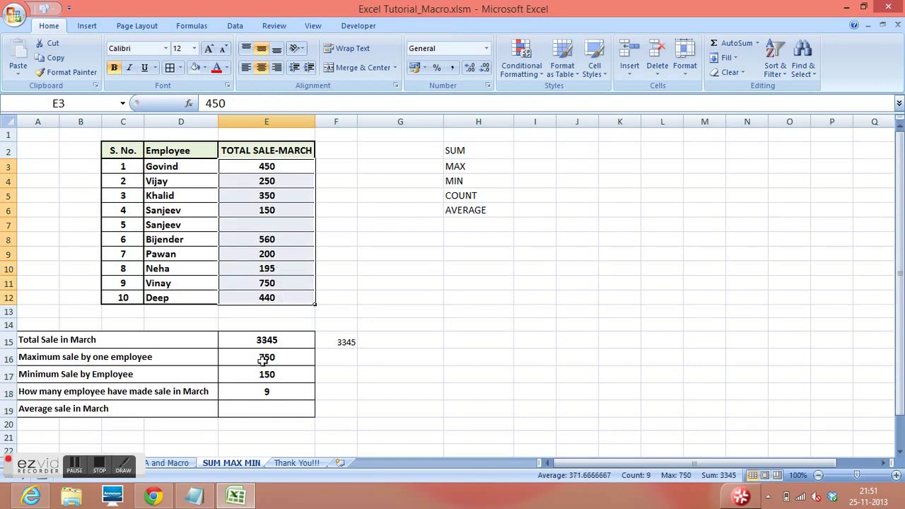
Step: Enter =AVERAGE(E3:E12) in E19, giving 371.7, and check its formula
{"action": "left_click", "coordinate": [247, 412]}
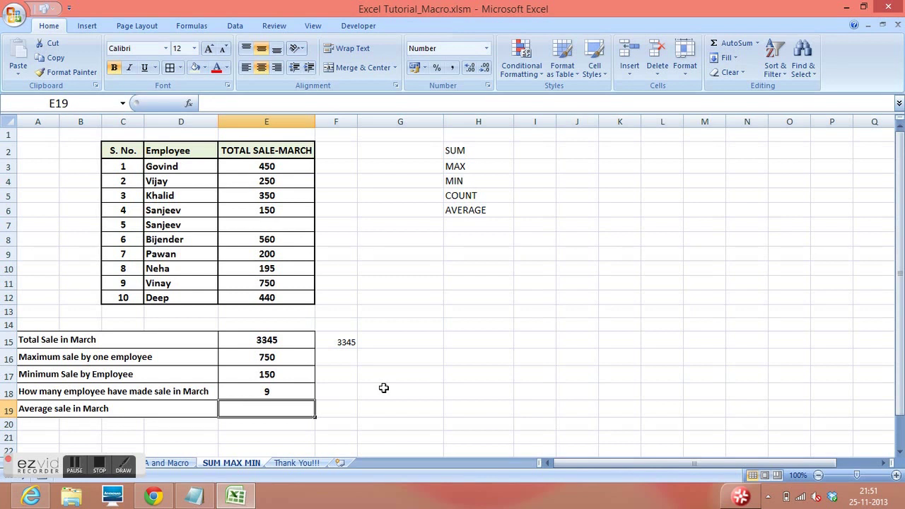
{"action": "type", "text": "=AVE"}
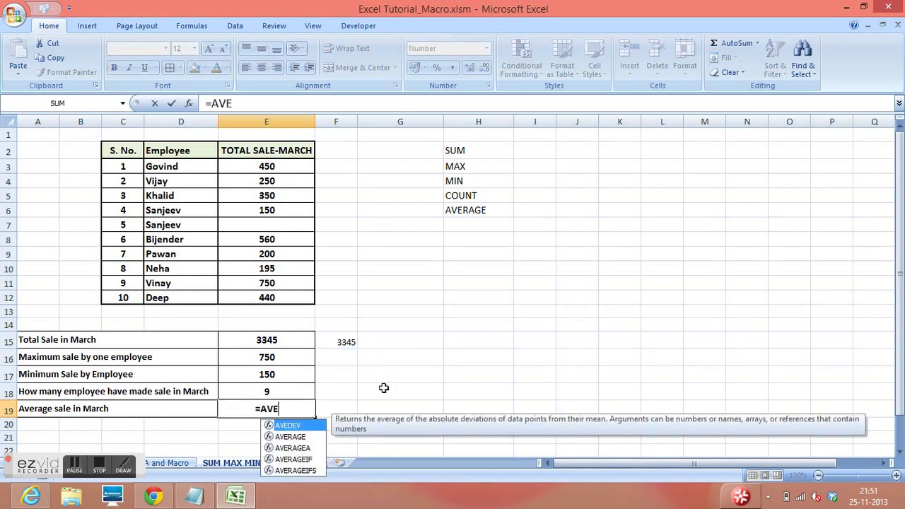
{"action": "type", "text": "RA"}
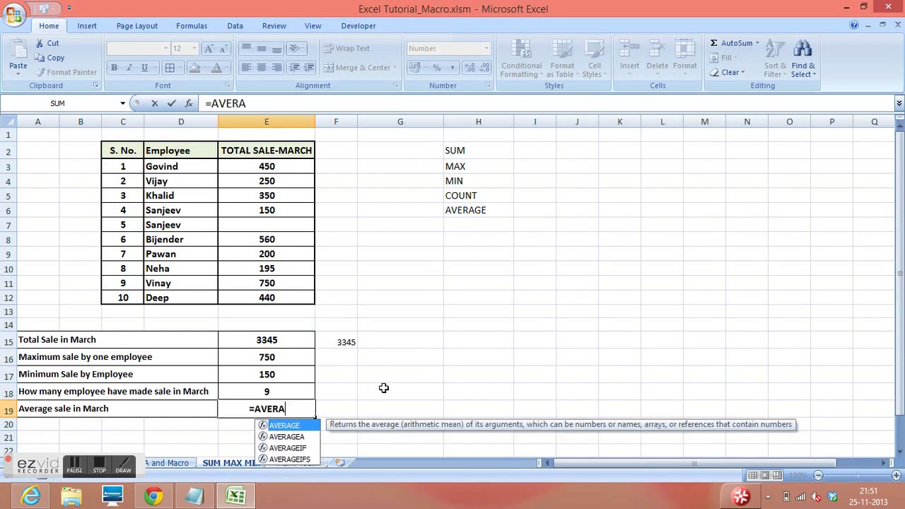
{"action": "type", "text": "GE("}
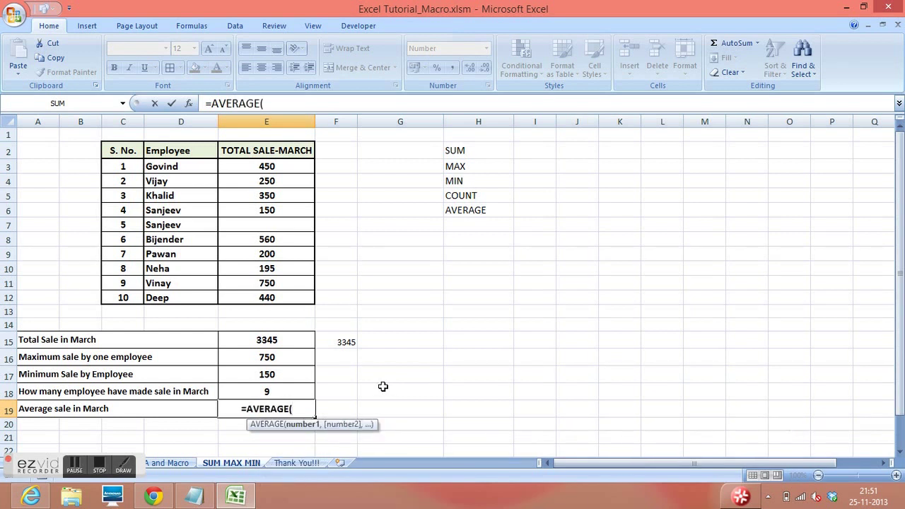
{"action": "left_click_drag", "start_coordinate": [267, 167], "coordinate": [274, 293]}
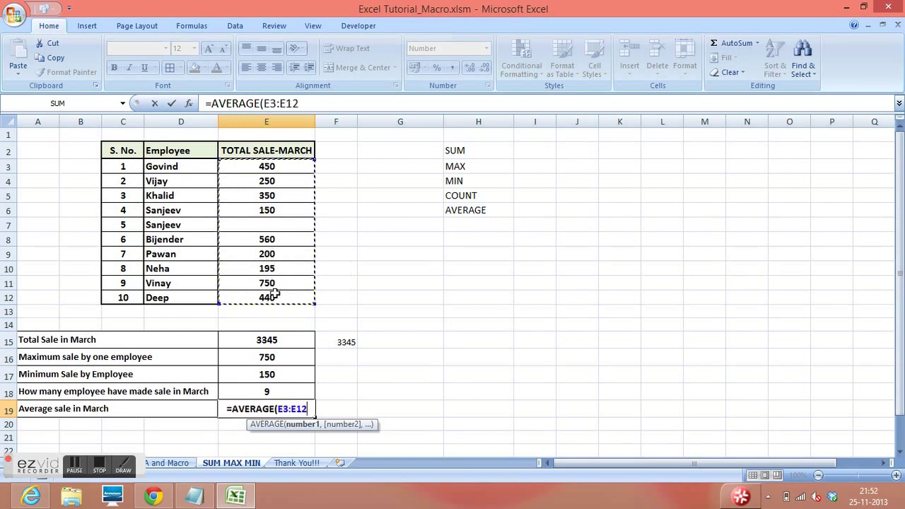
{"action": "type", "text": ")"}
{"action": "key", "text": "Return"}
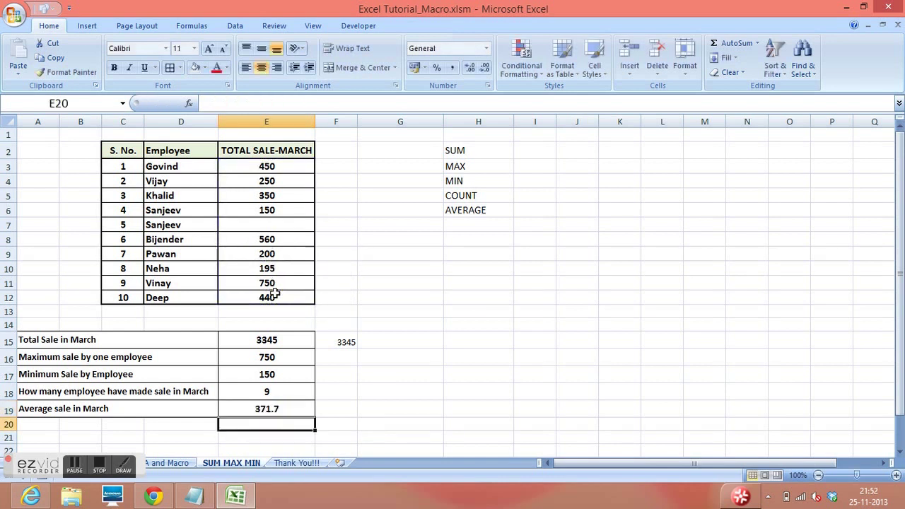
{"action": "left_click", "coordinate": [263, 410]}
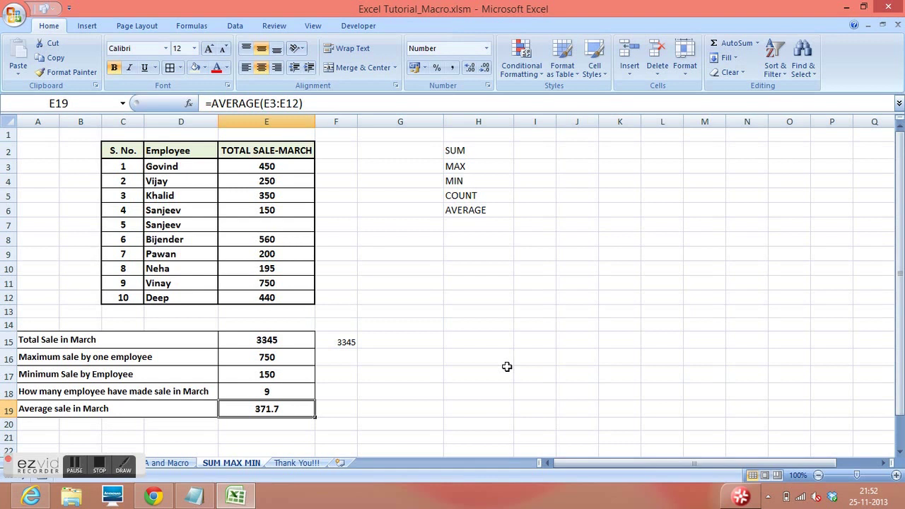
{"action": "left_click", "coordinate": [467, 356]}
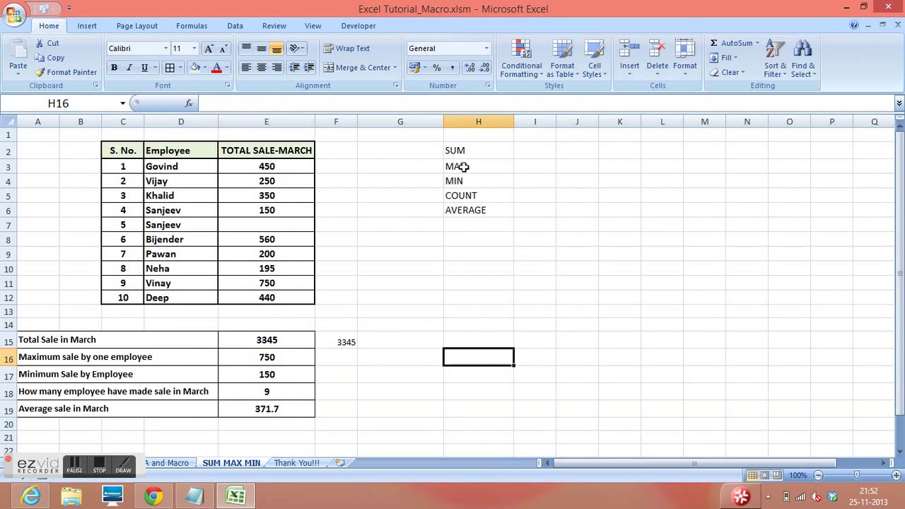
Step: Review the function names, the SUM formula and all five summary results E15:E19
{"action": "left_click_drag", "start_coordinate": [467, 150], "coordinate": [467, 210]}
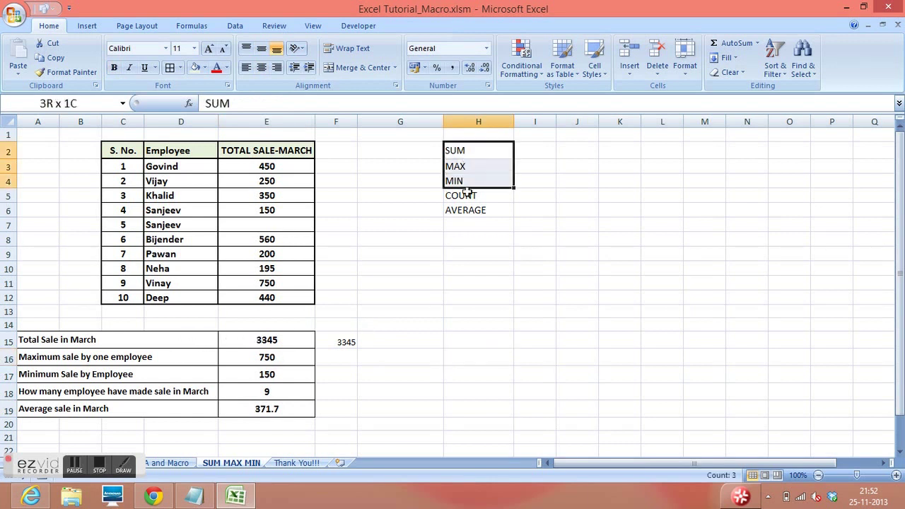
{"action": "left_click", "coordinate": [389, 238]}
{"action": "left_click", "coordinate": [278, 339]}
{"action": "left_click_drag", "start_coordinate": [277, 340], "coordinate": [279, 407]}
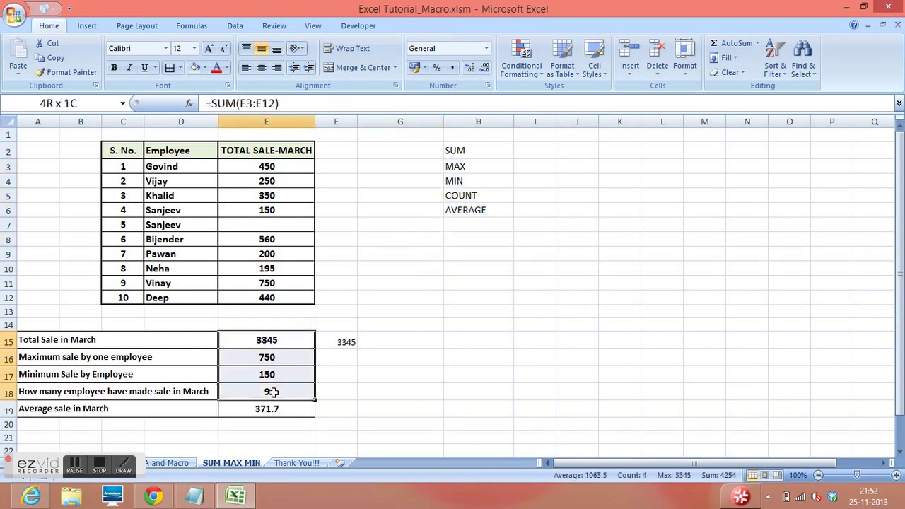
{"action": "left_click", "coordinate": [412, 312]}
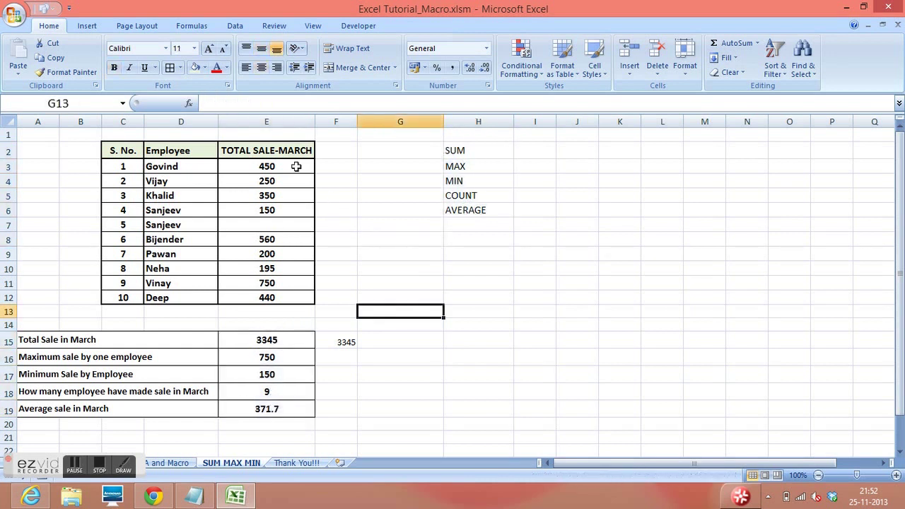
{"action": "left_click_drag", "start_coordinate": [297, 167], "coordinate": [289, 297]}
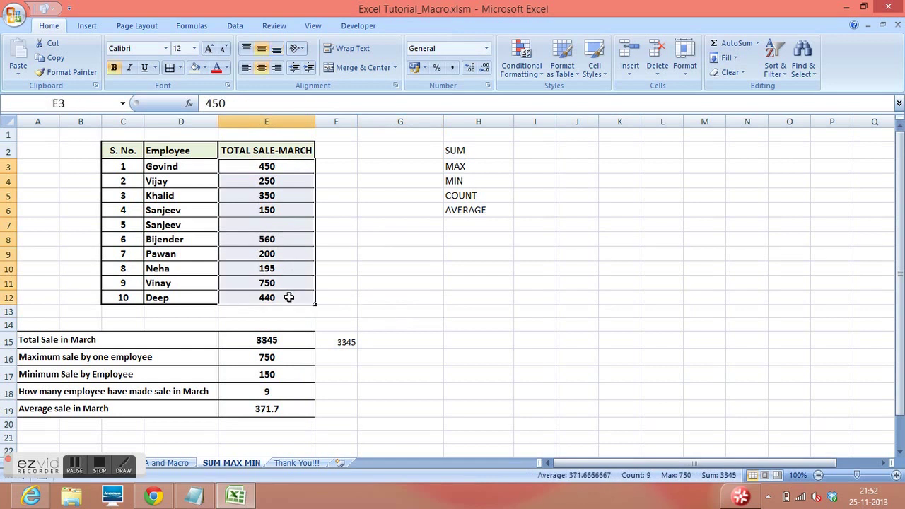
{"action": "left_click", "coordinate": [485, 297]}
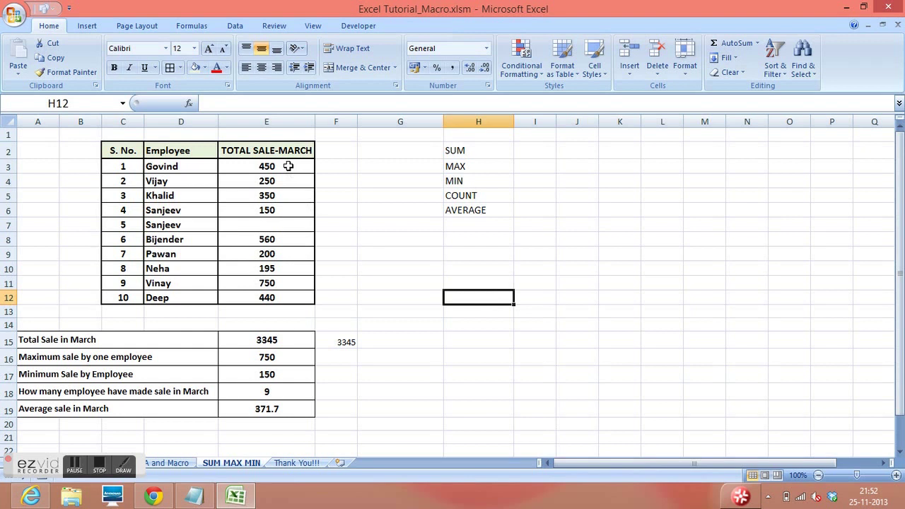
Step: With the March sales selected, remove Average from the status-bar summary
{"action": "left_click_drag", "start_coordinate": [291, 167], "coordinate": [290, 297]}
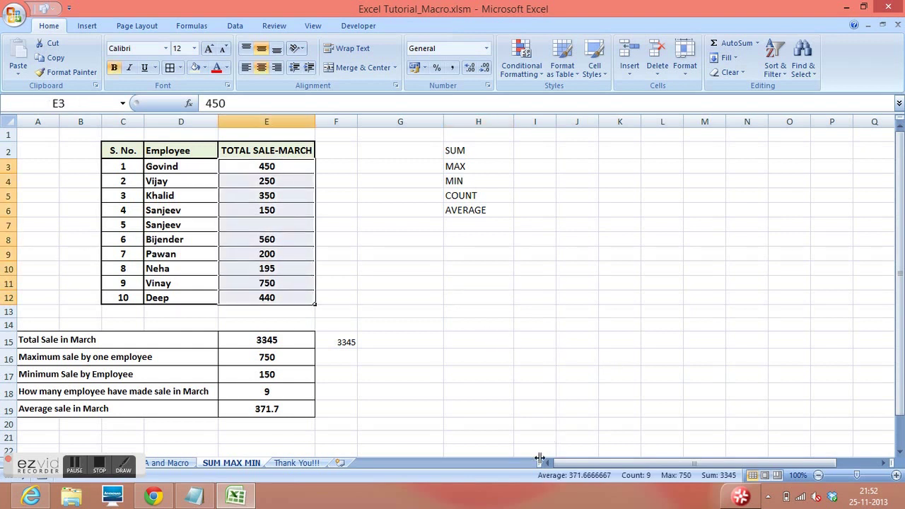
{"action": "right_click", "coordinate": [535, 479]}
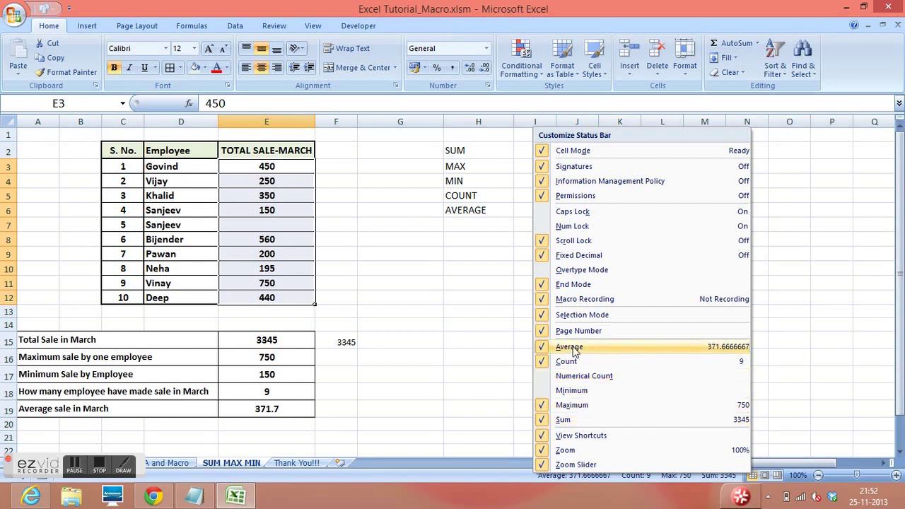
{"action": "left_click", "coordinate": [573, 350]}
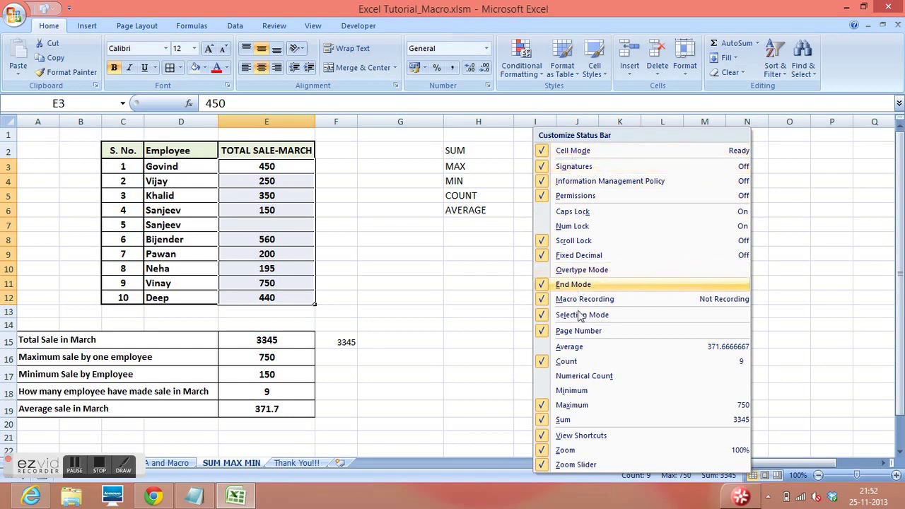
{"action": "left_click", "coordinate": [507, 387]}
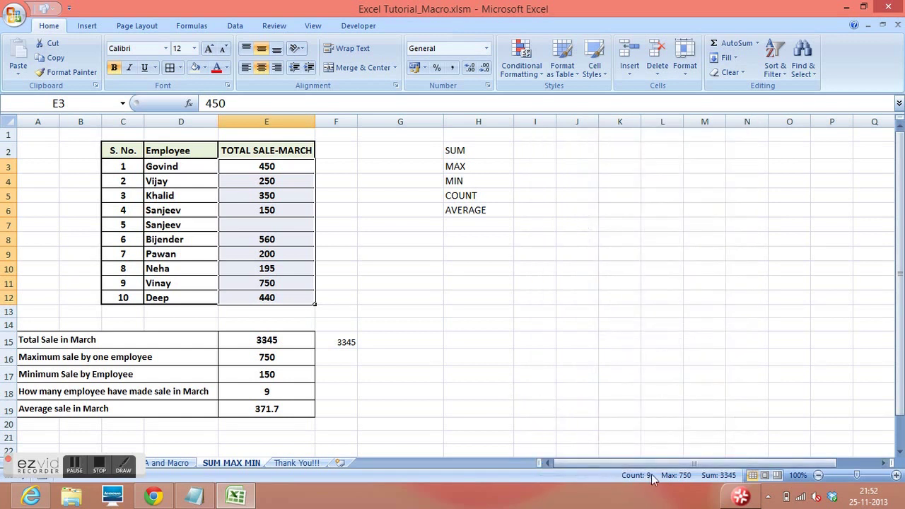
Step: Clear the sales selection and open the Thank You!!! sheet
{"action": "left_click", "coordinate": [425, 396]}
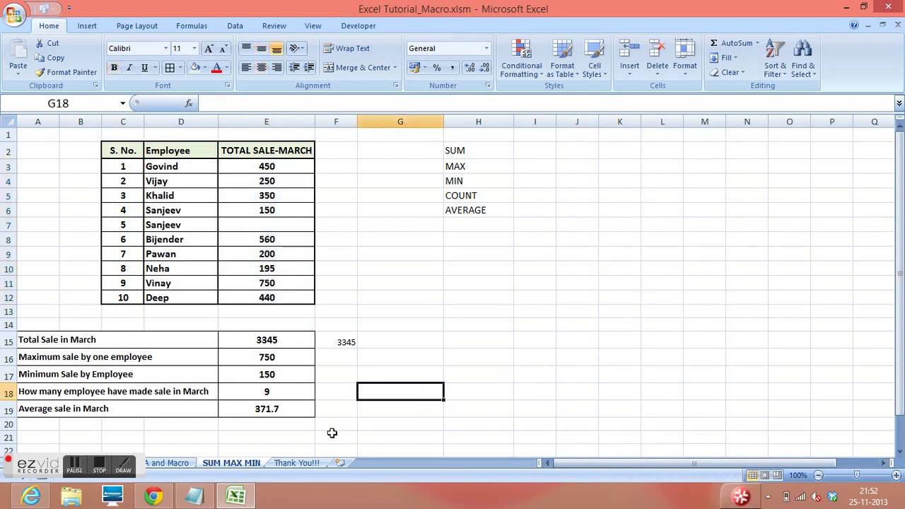
{"action": "left_click", "coordinate": [300, 464]}
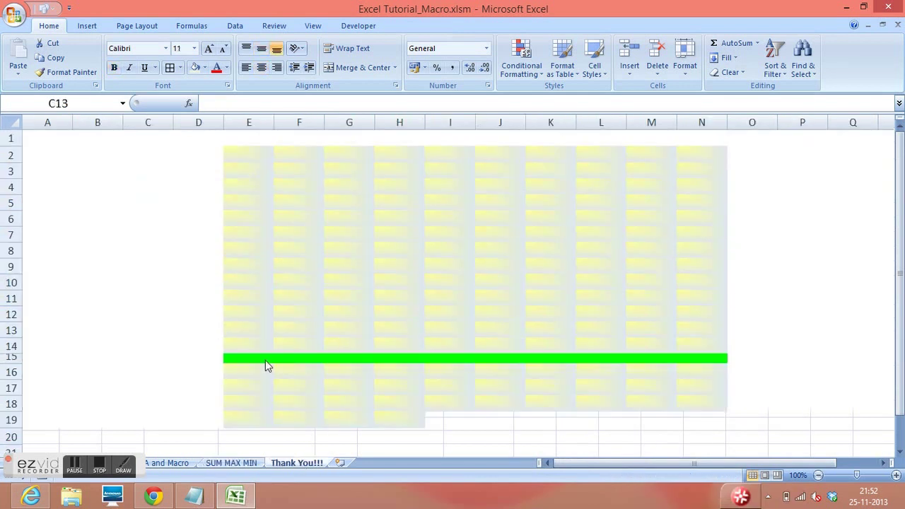
{"action": "left_click", "coordinate": [195, 151]}
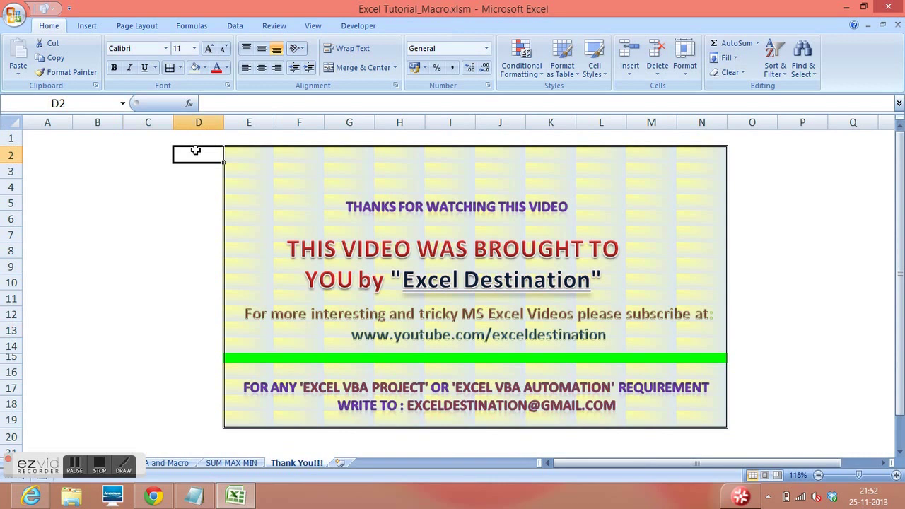